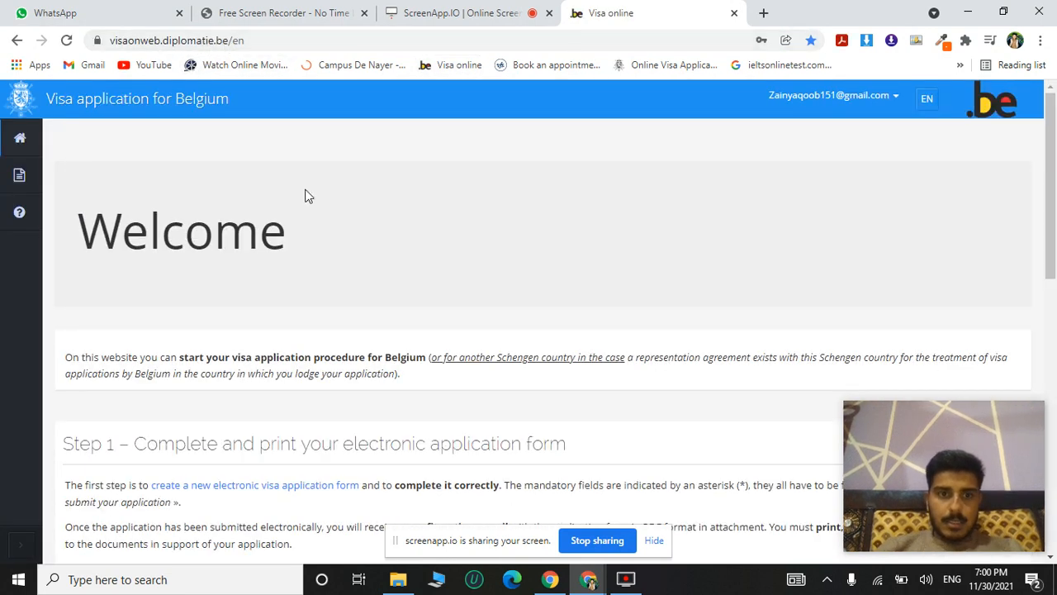
Start a new electronic visa application form and set the visa type to Long stay (> 90 days).
scroll(413, 310, down, 2)
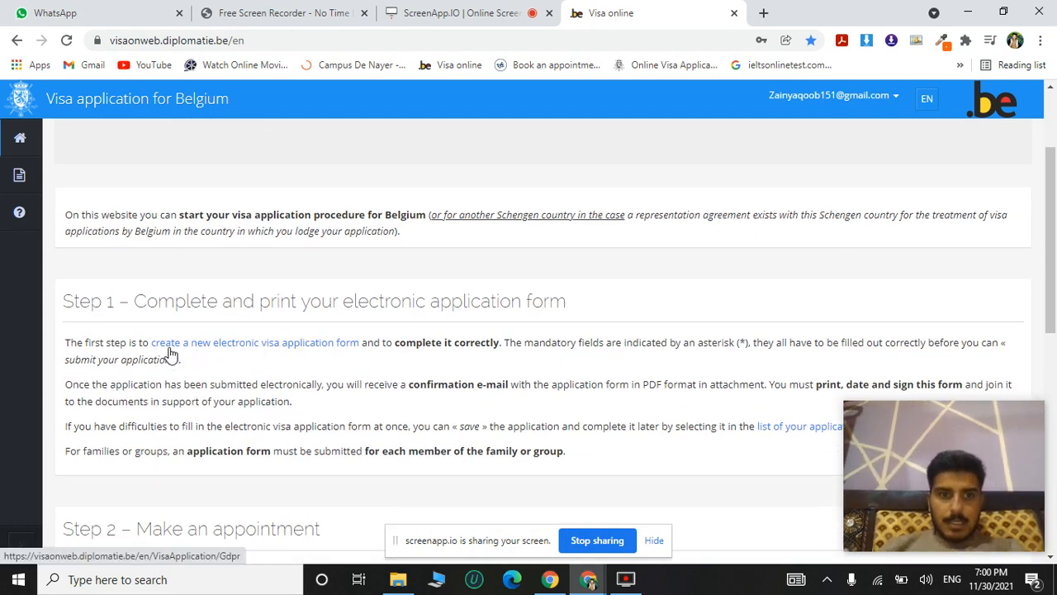
click(288, 347)
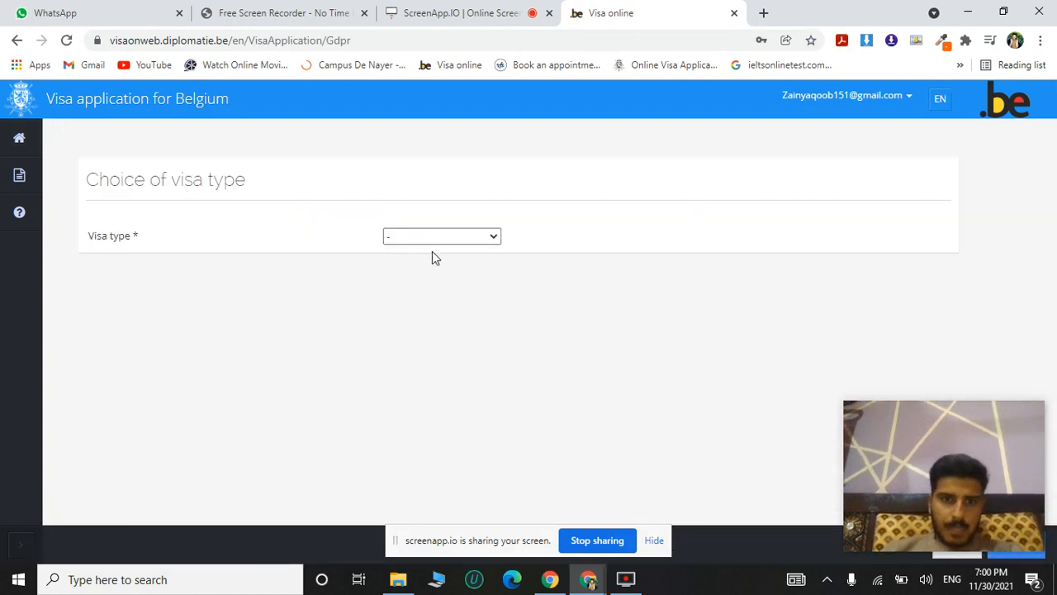
click(495, 235)
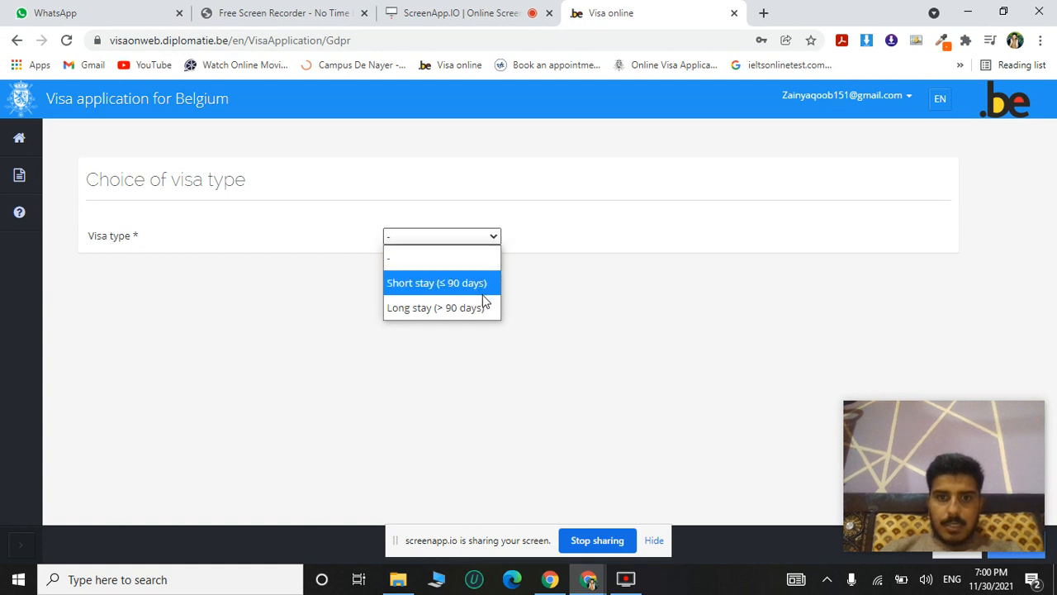
click(468, 309)
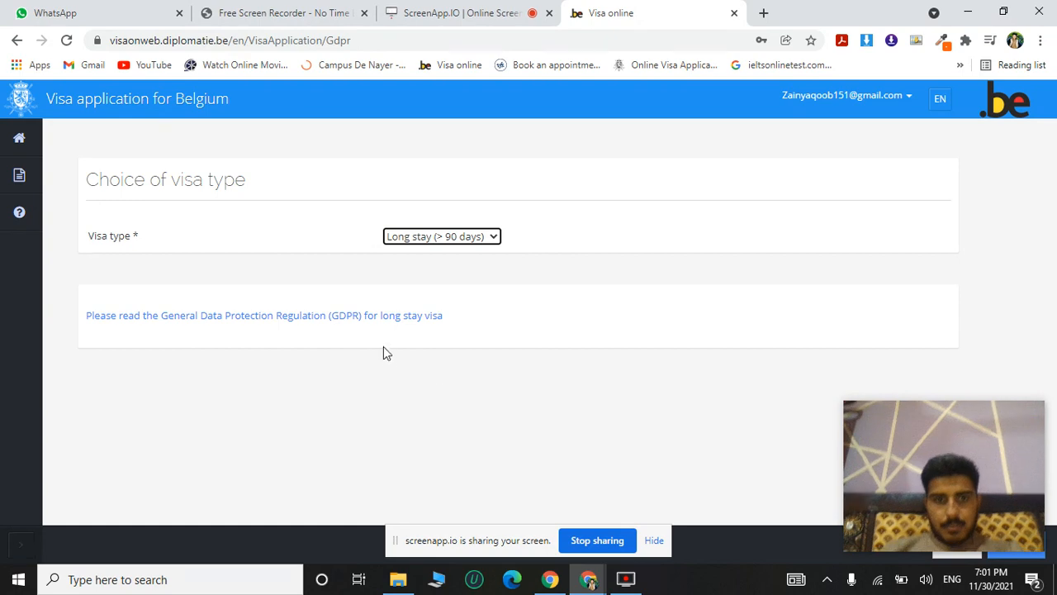
Open the long-stay GDPR document, return to the application, agree to the regulations and approve.
click(387, 318)
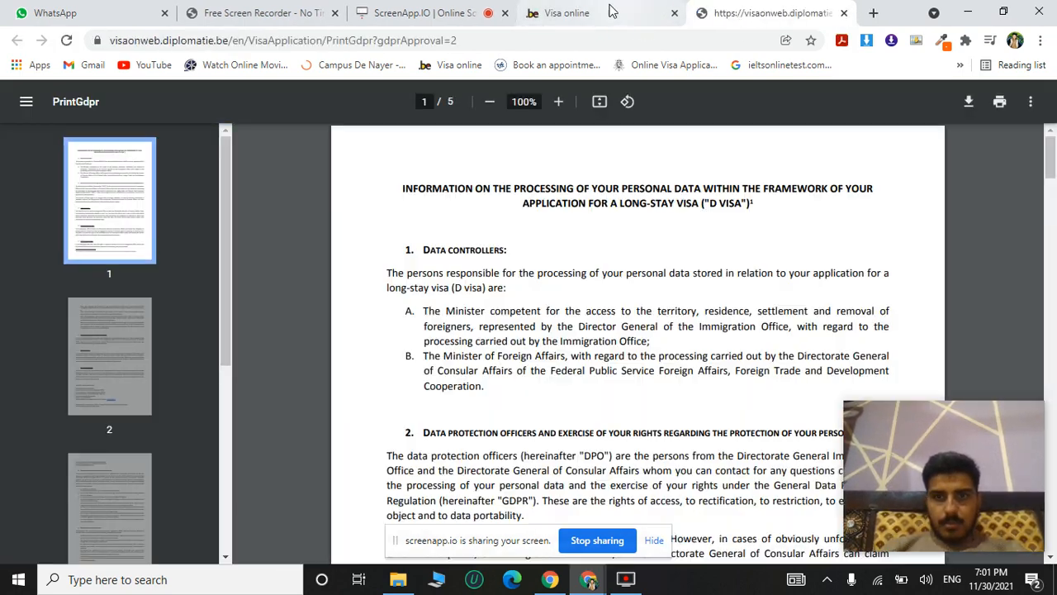
click(603, 12)
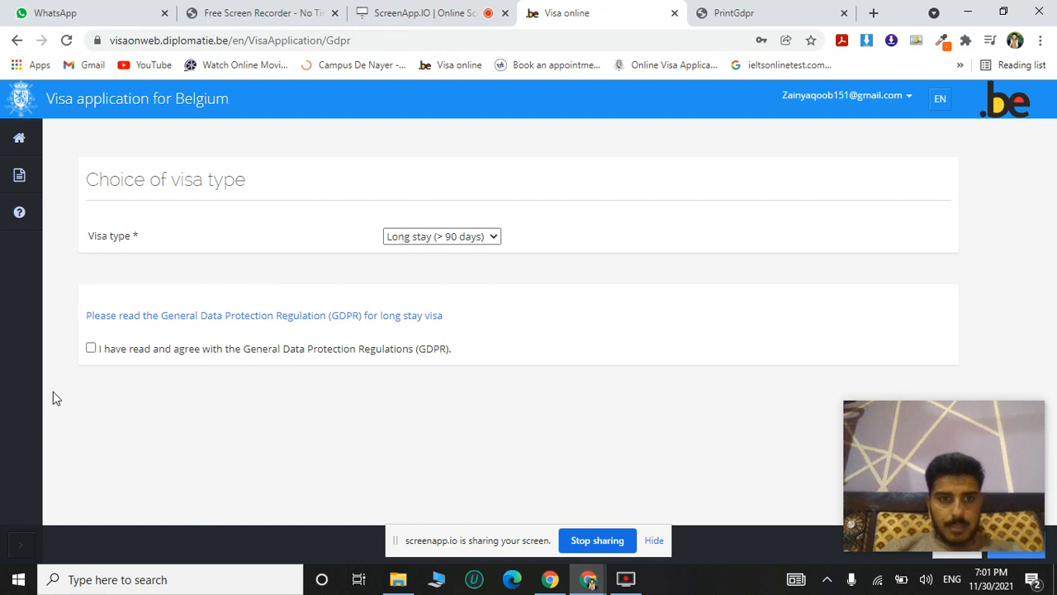
click(91, 348)
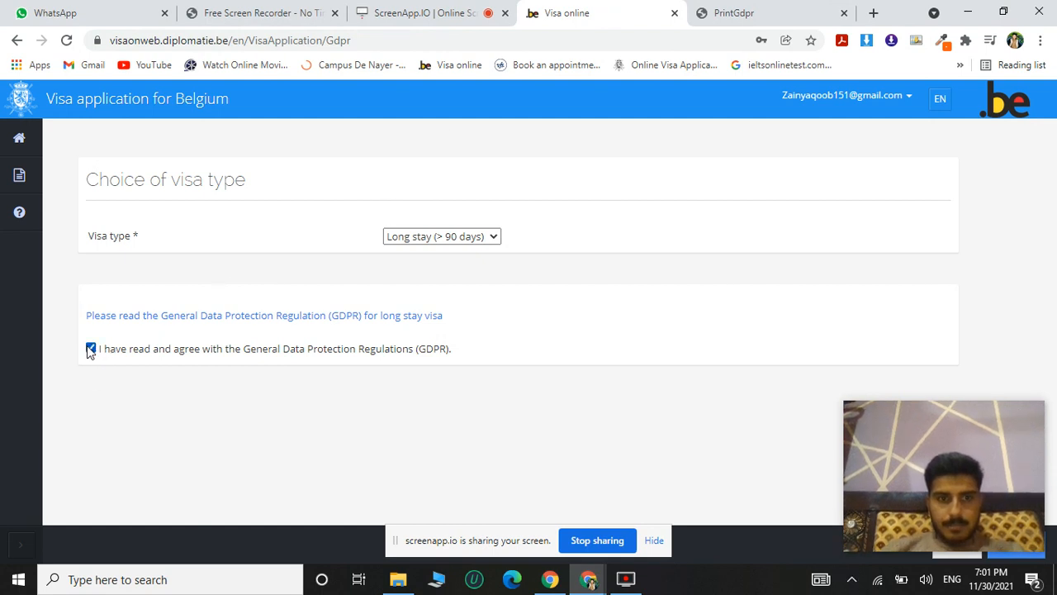
mouse_move(939, 450)
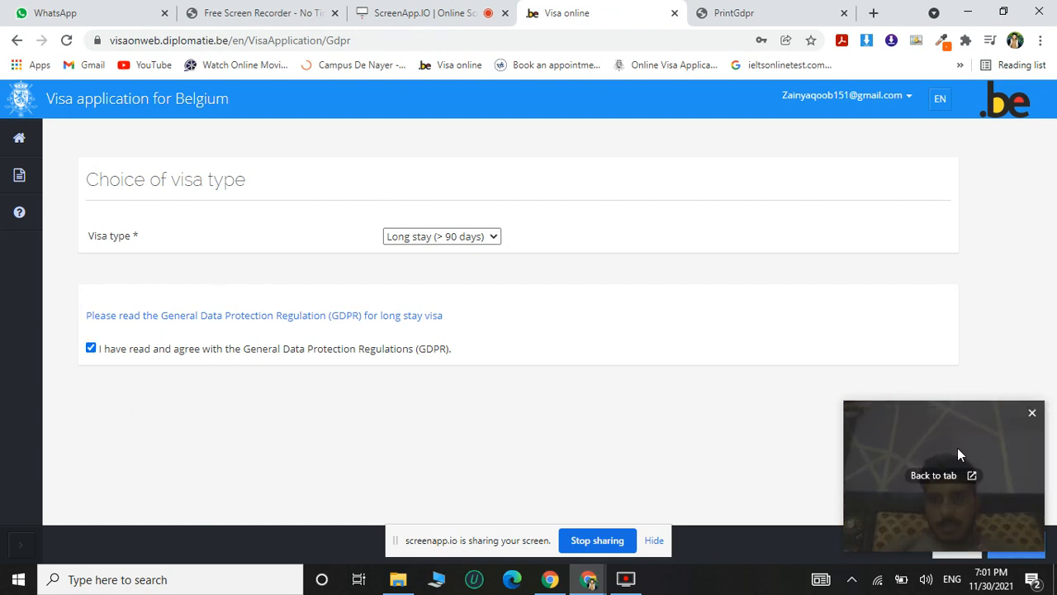
drag(954, 455, 248, 482)
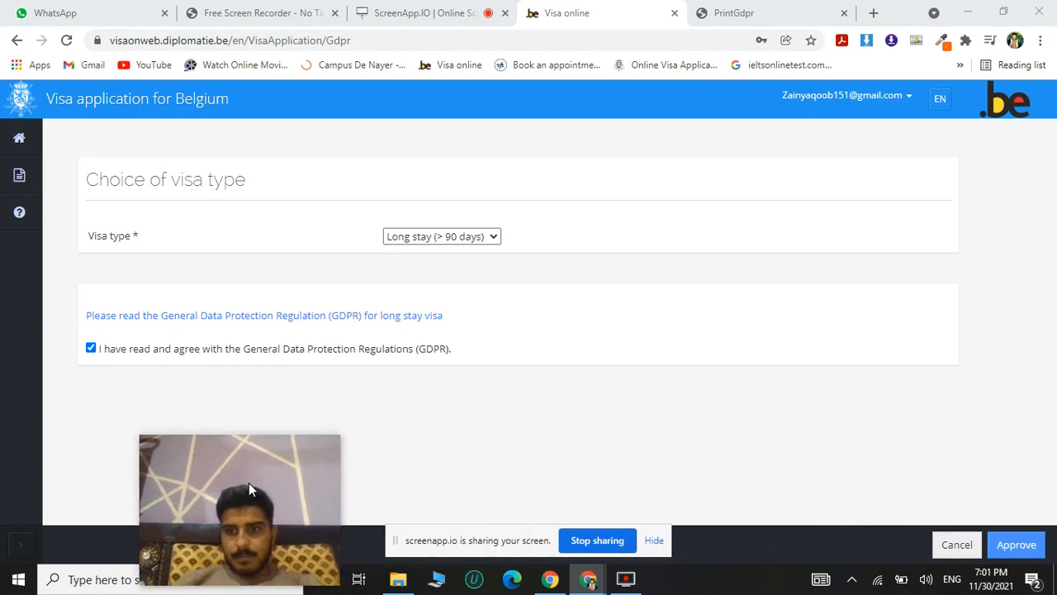
click(1019, 549)
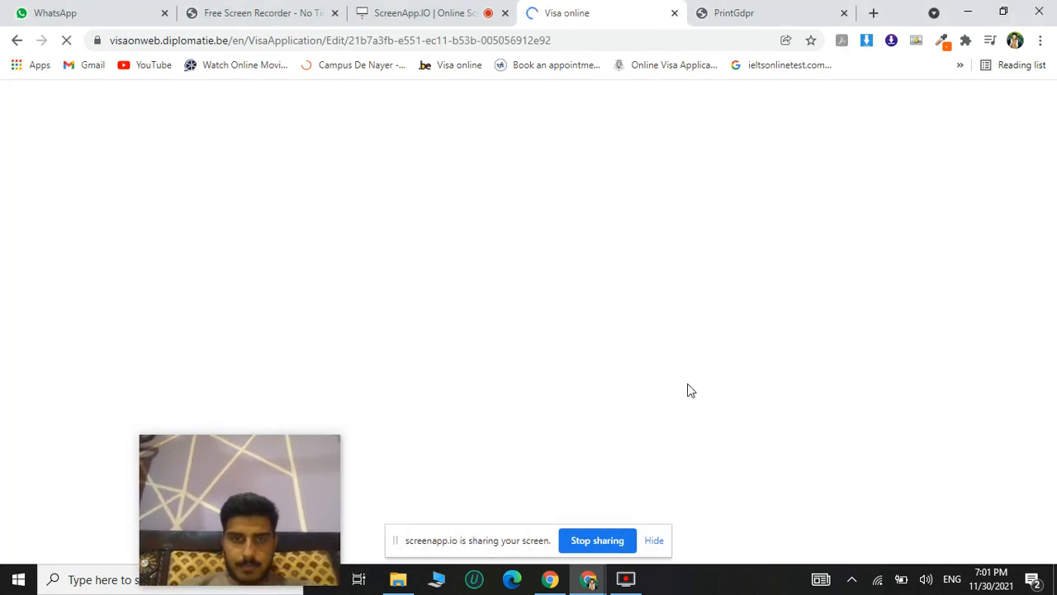
Set the language for the Belgian authorities' decision to Dutch in the basic information.
mouse_move(307, 488)
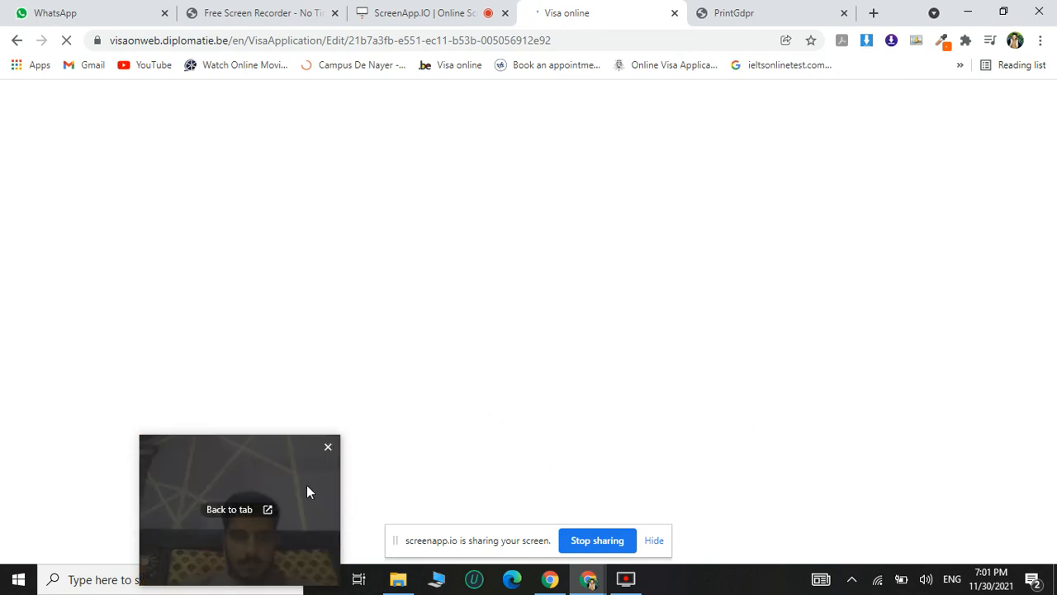
drag(307, 492, 134, 494)
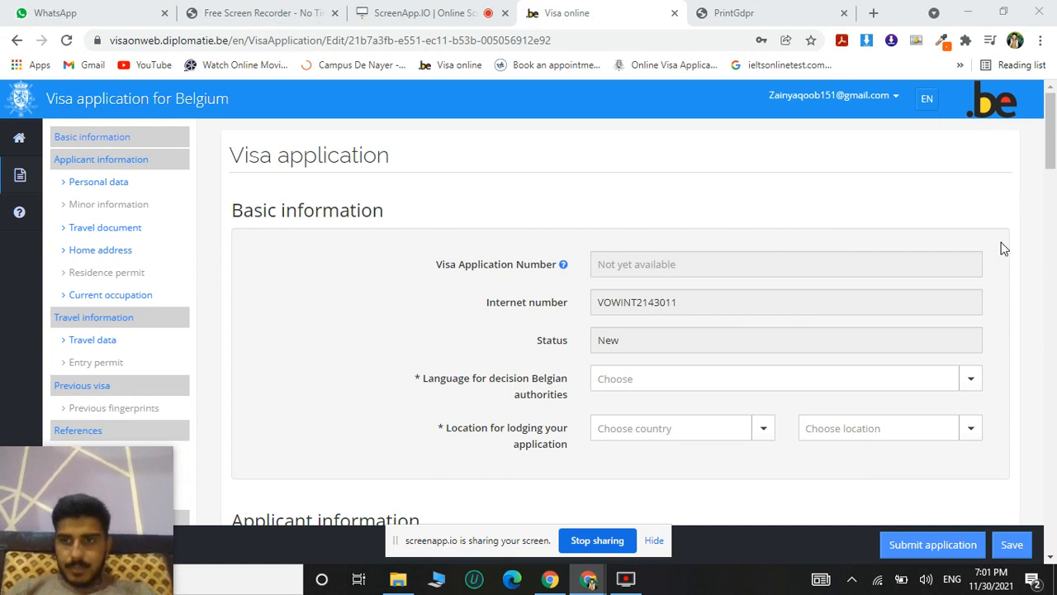
scroll(1052, 167, down, 1)
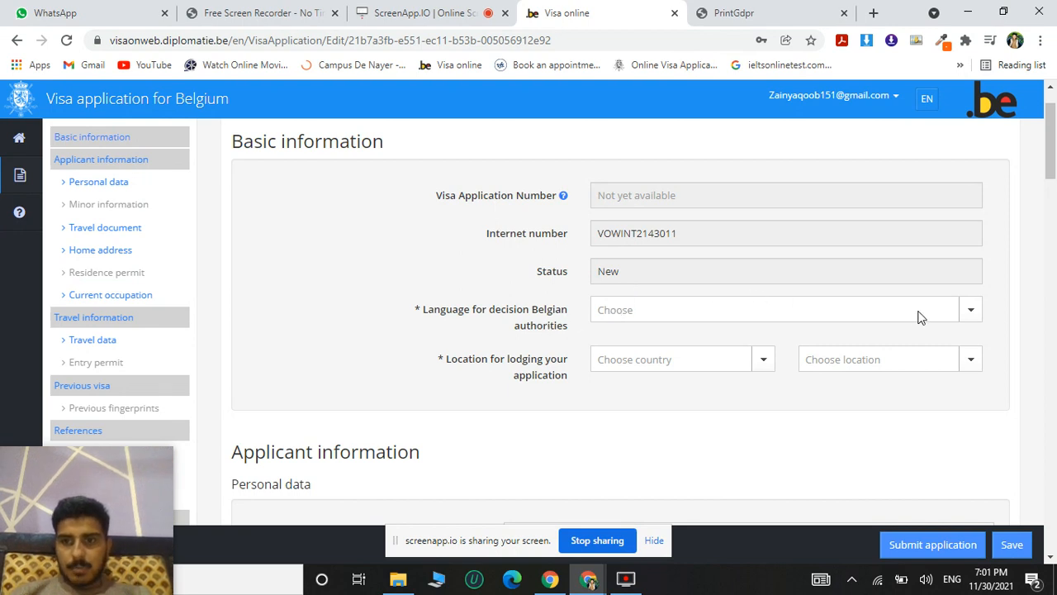
click(972, 316)
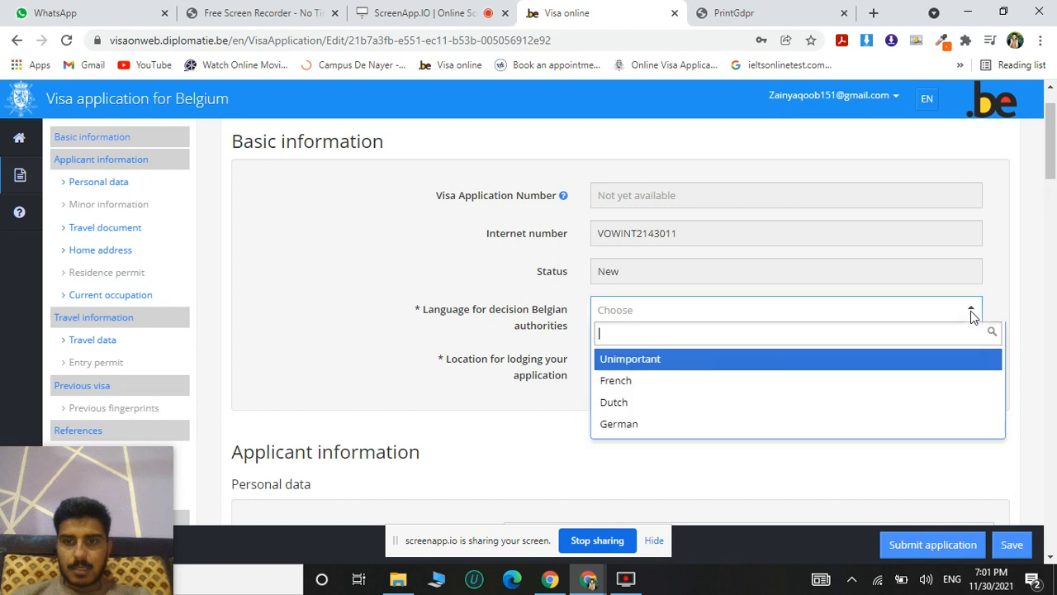
click(642, 411)
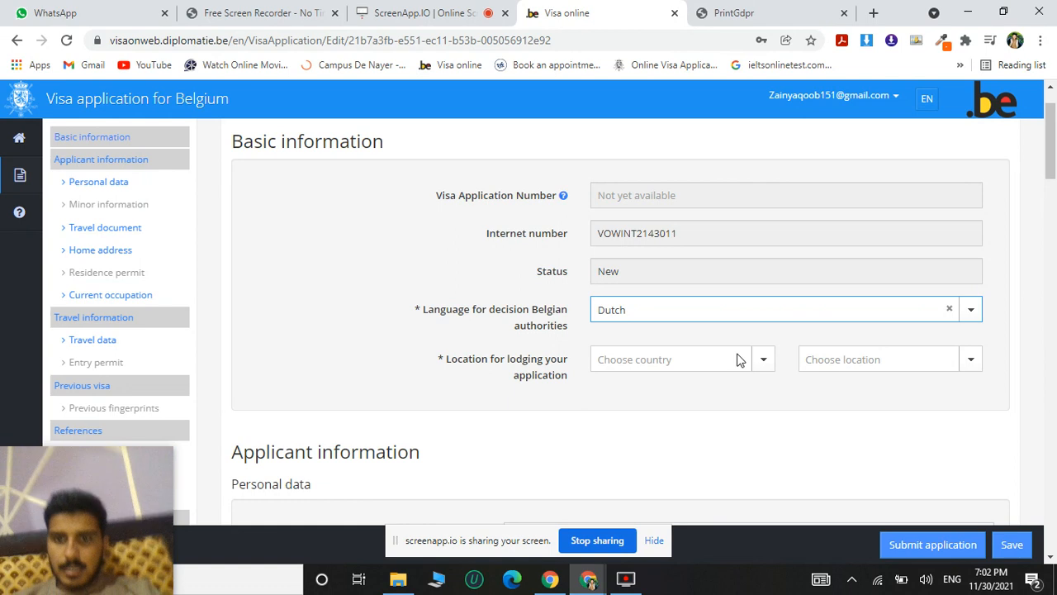
Set the location for lodging the application to Pakistan, VFS Islamabad.
click(761, 361)
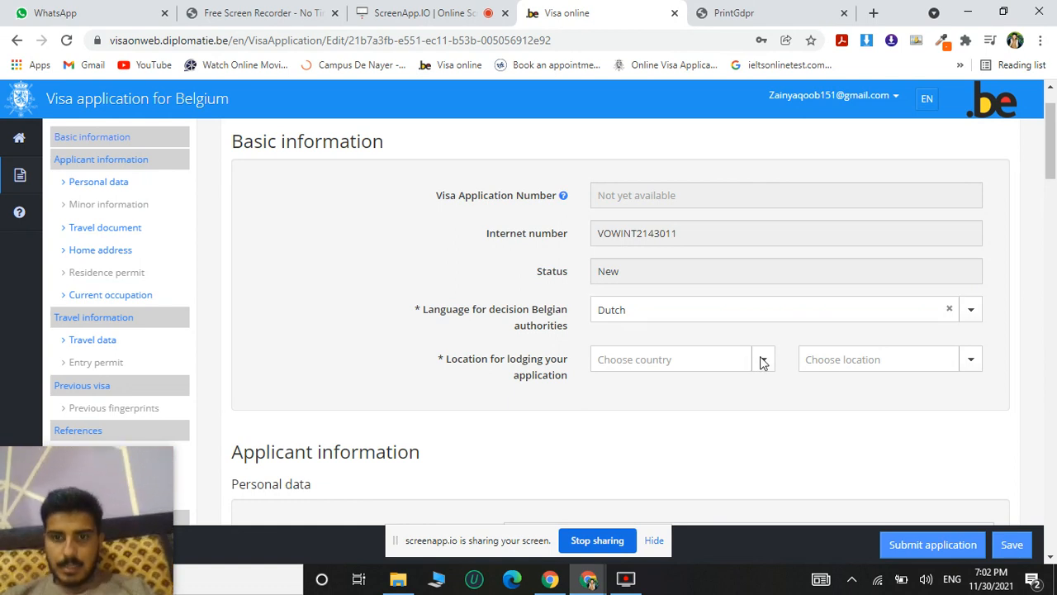
text(pa)
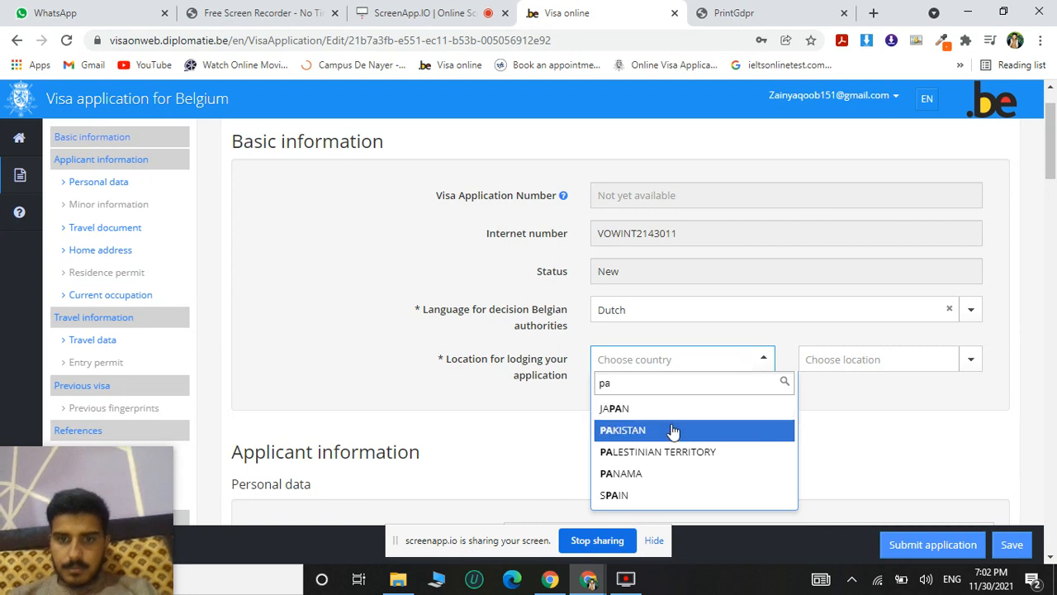
click(673, 431)
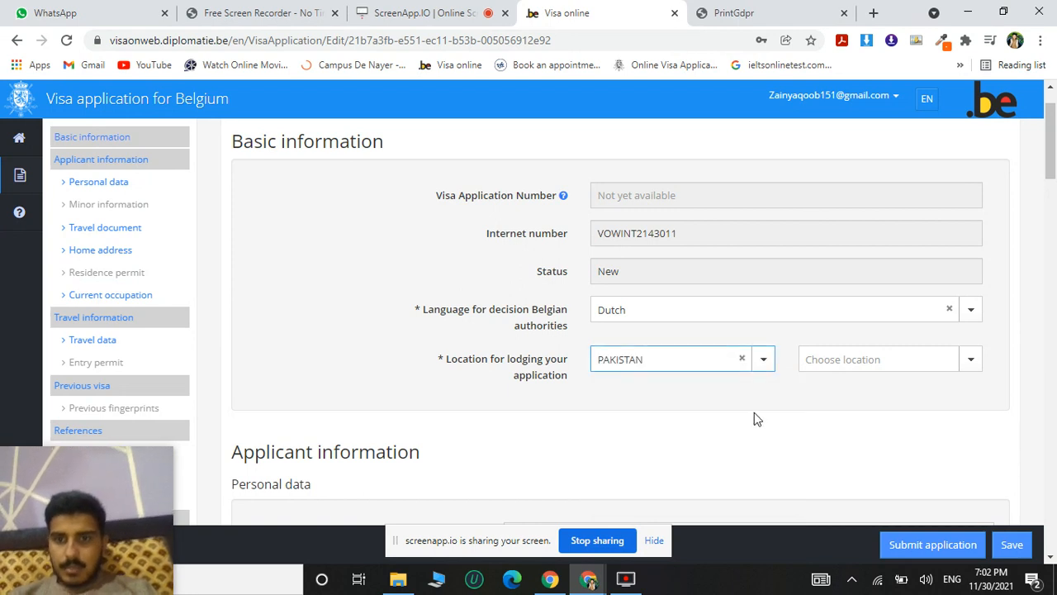
click(972, 361)
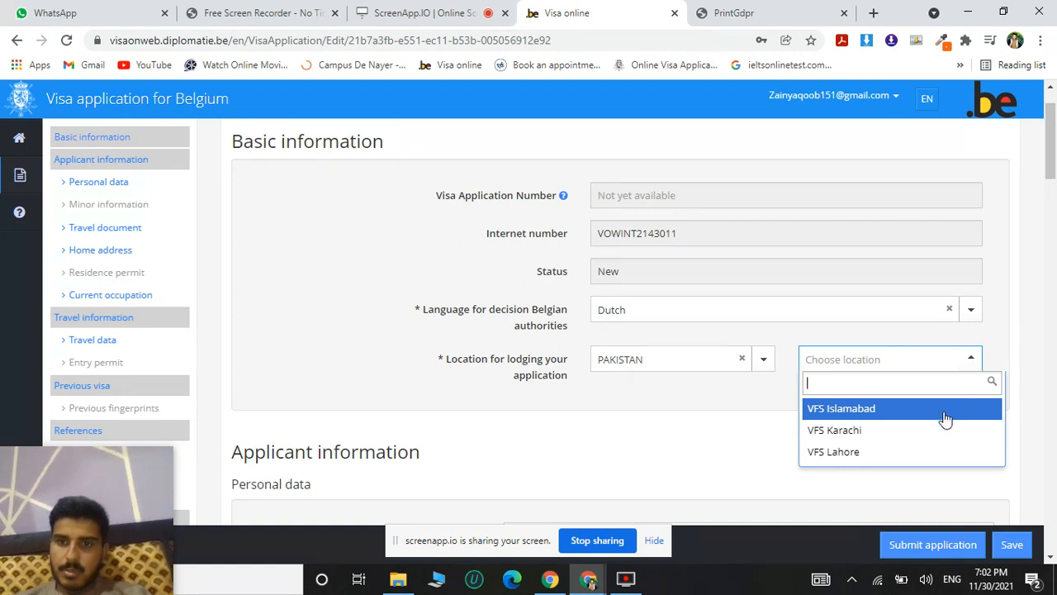
click(893, 419)
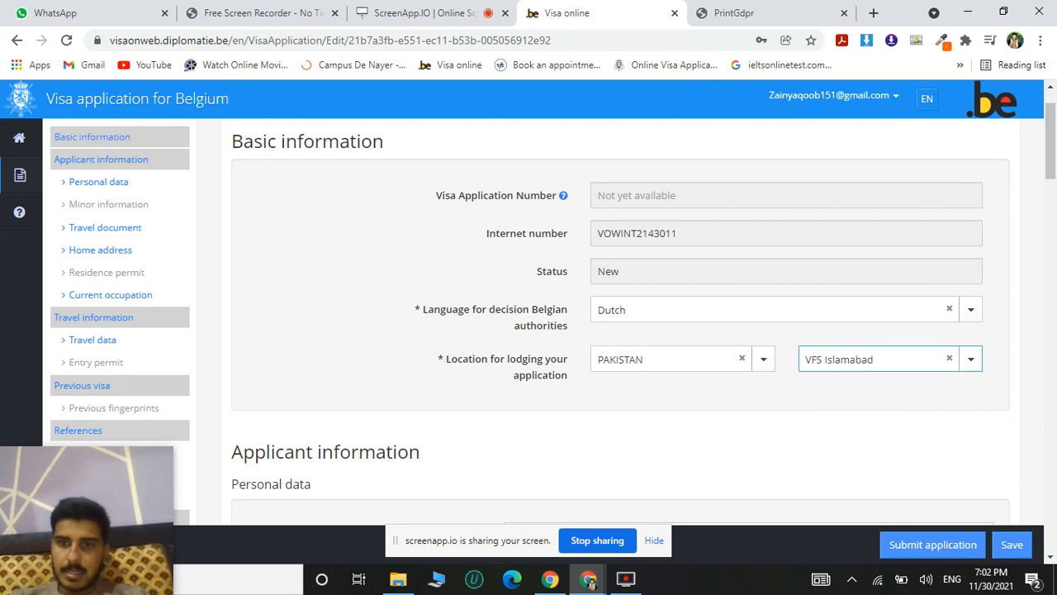
Review the applicant's personal data fields, from surname, first name and date of birth through nationality, sex and marital status.
scroll(815, 400, down, 3)
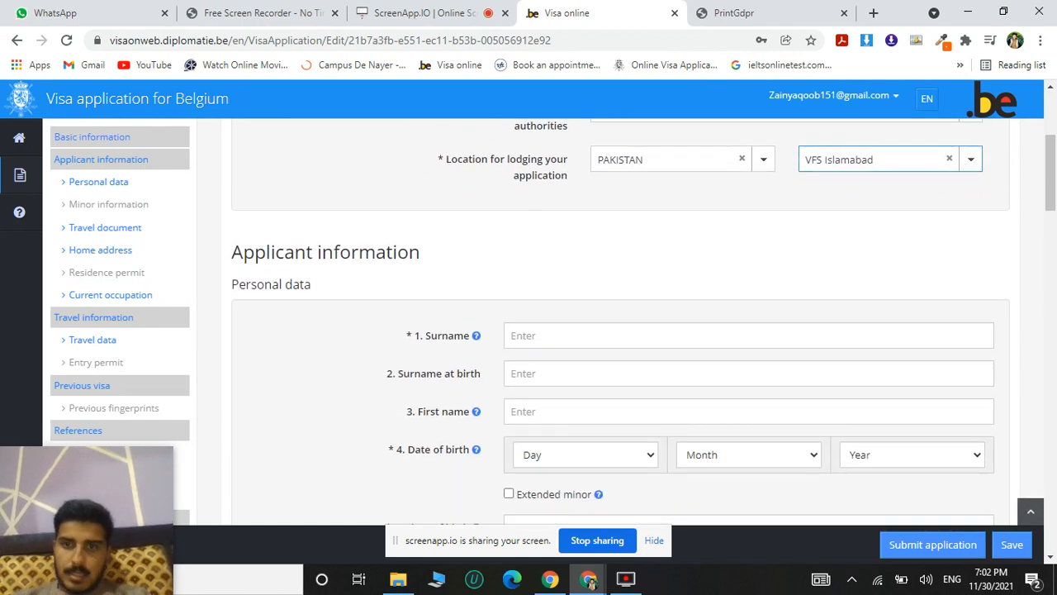
scroll(619, 330, down, 2)
scroll(619, 330, down, 1)
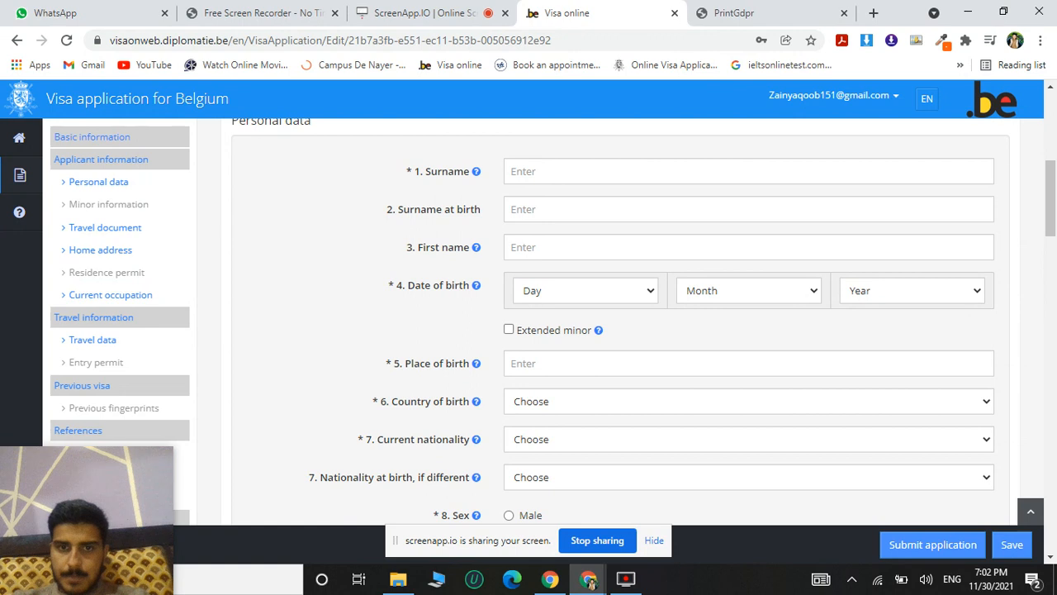
click(530, 164)
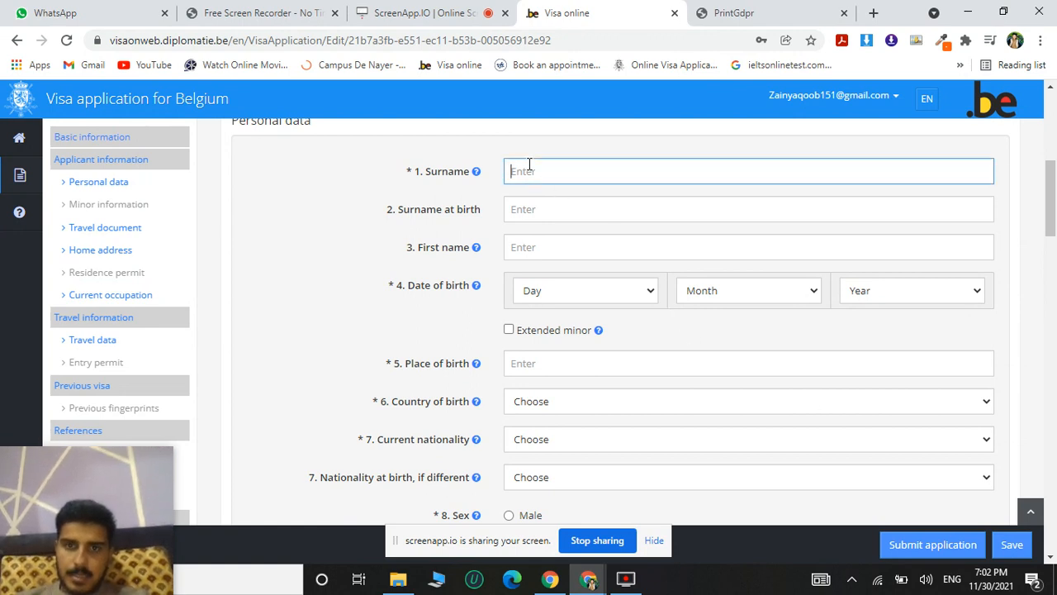
click(540, 210)
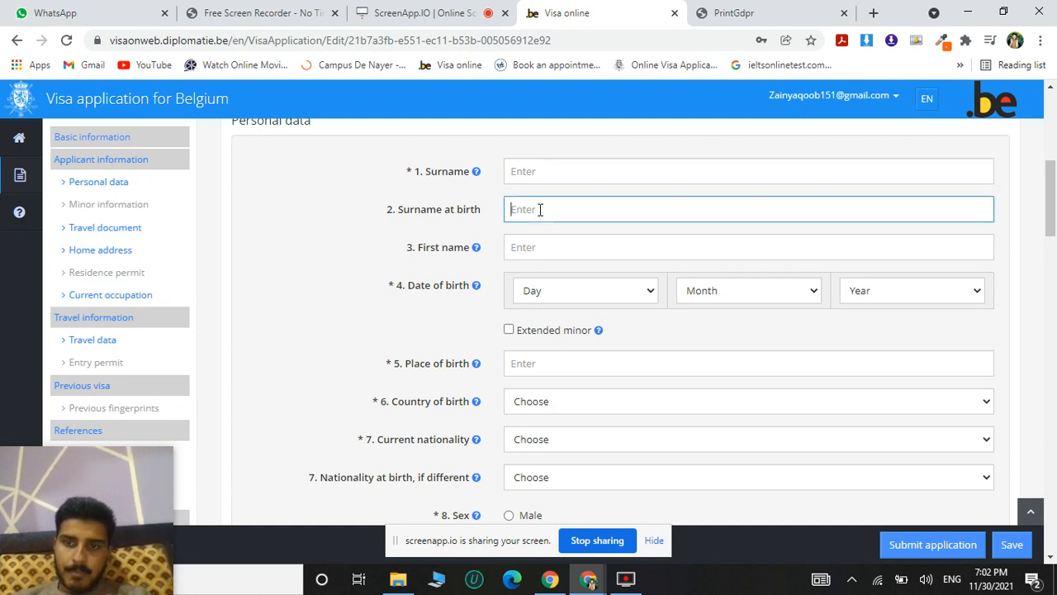
scroll(656, 322, down, 1)
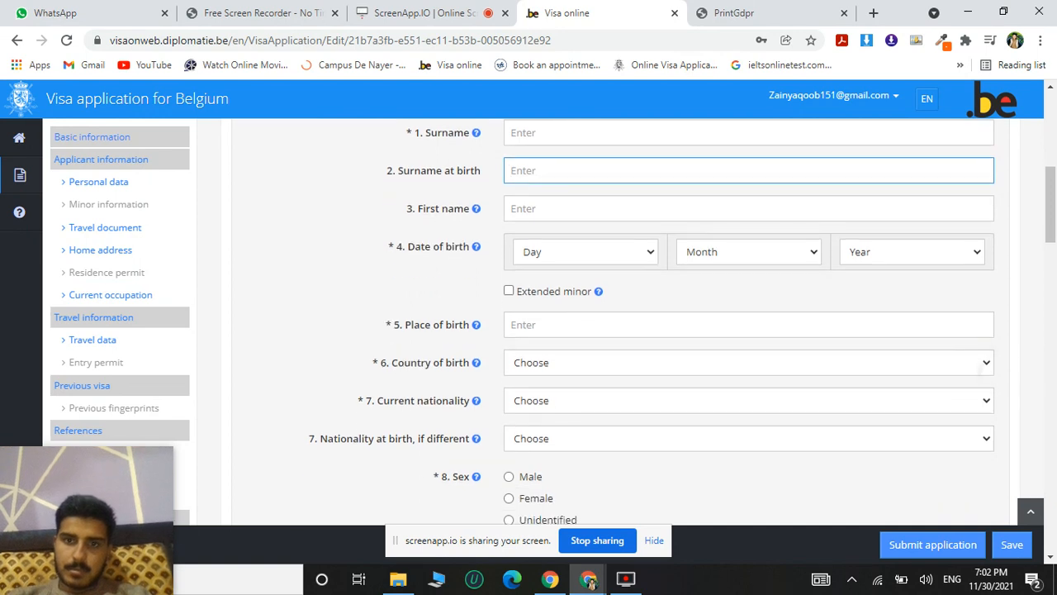
scroll(656, 322, down, 1)
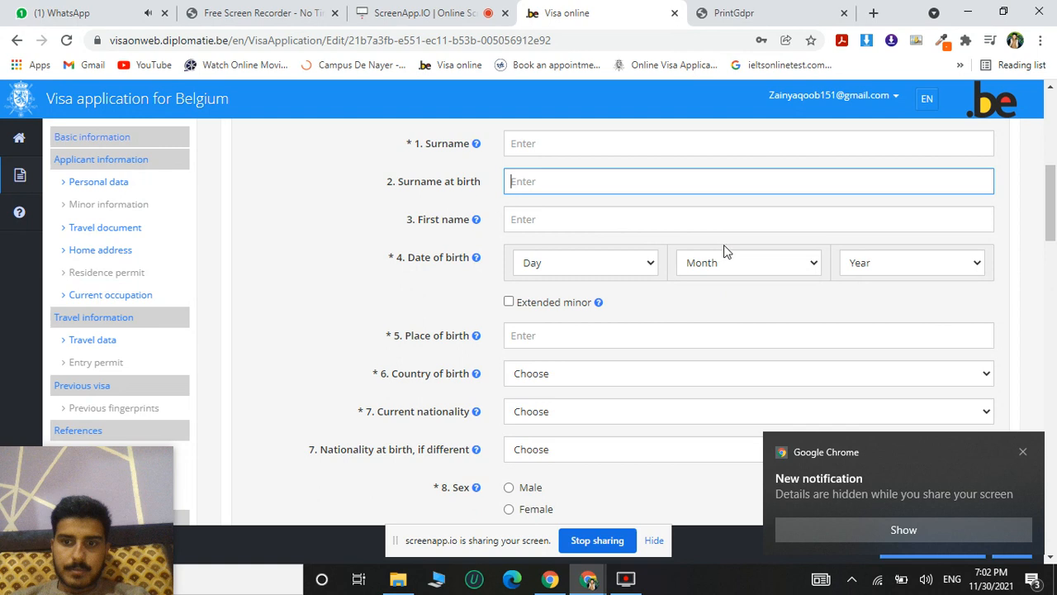
click(546, 225)
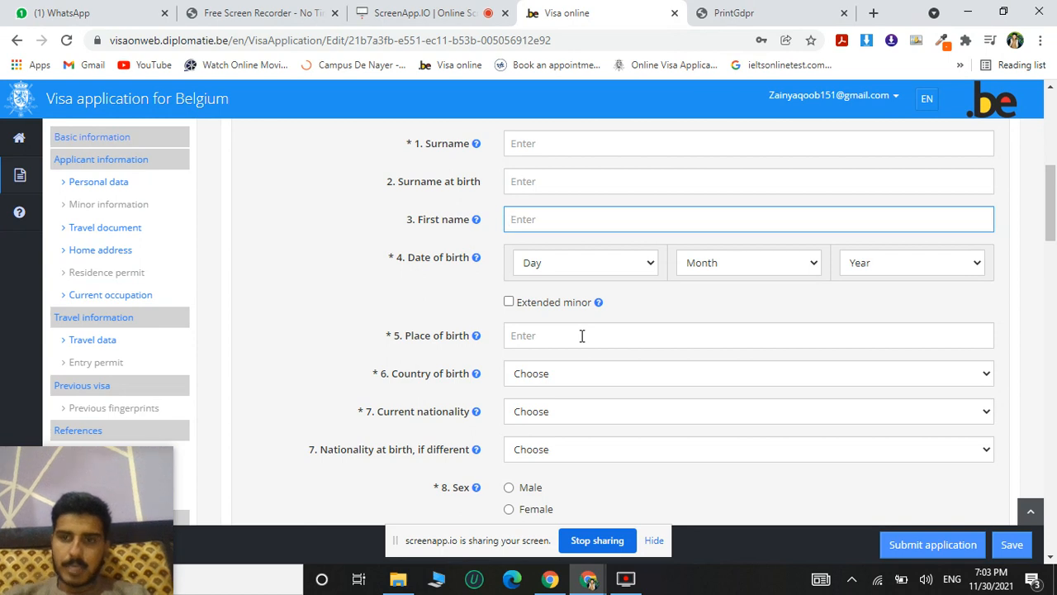
scroll(582, 335, down, 3)
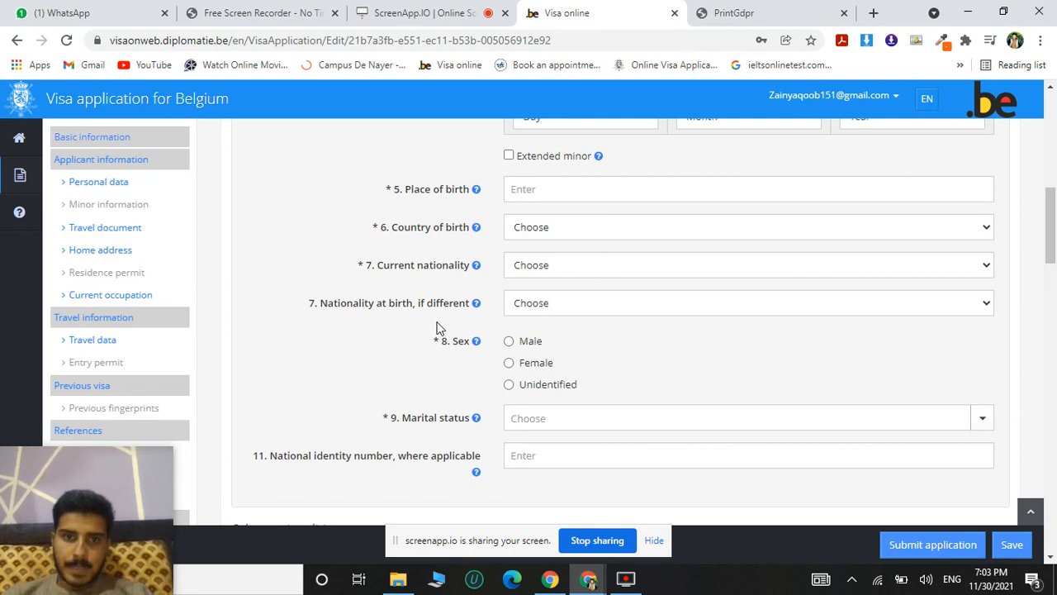
scroll(567, 335, down, 2)
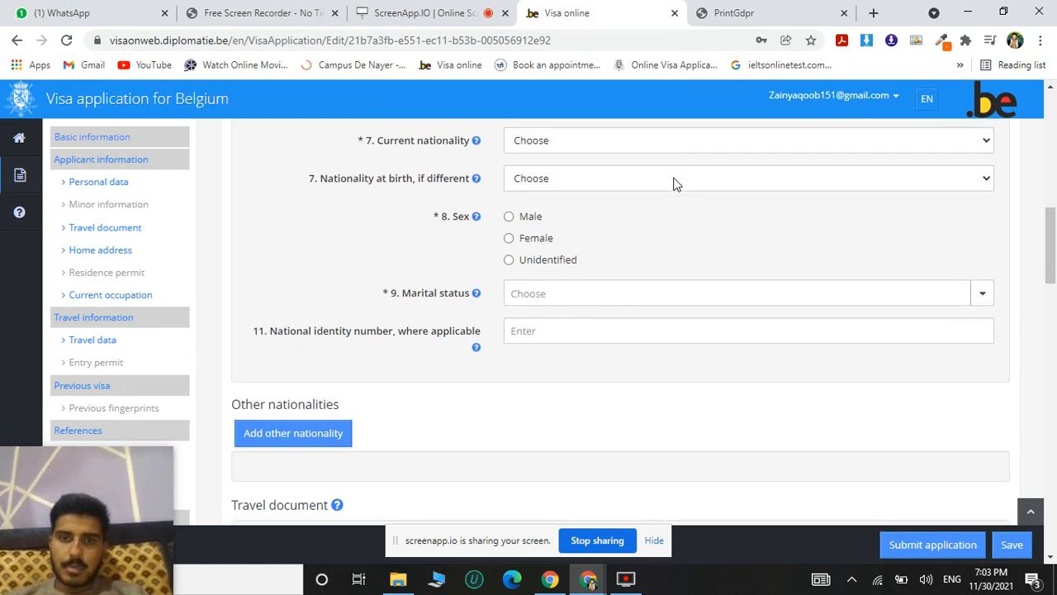
mouse_move(465, 228)
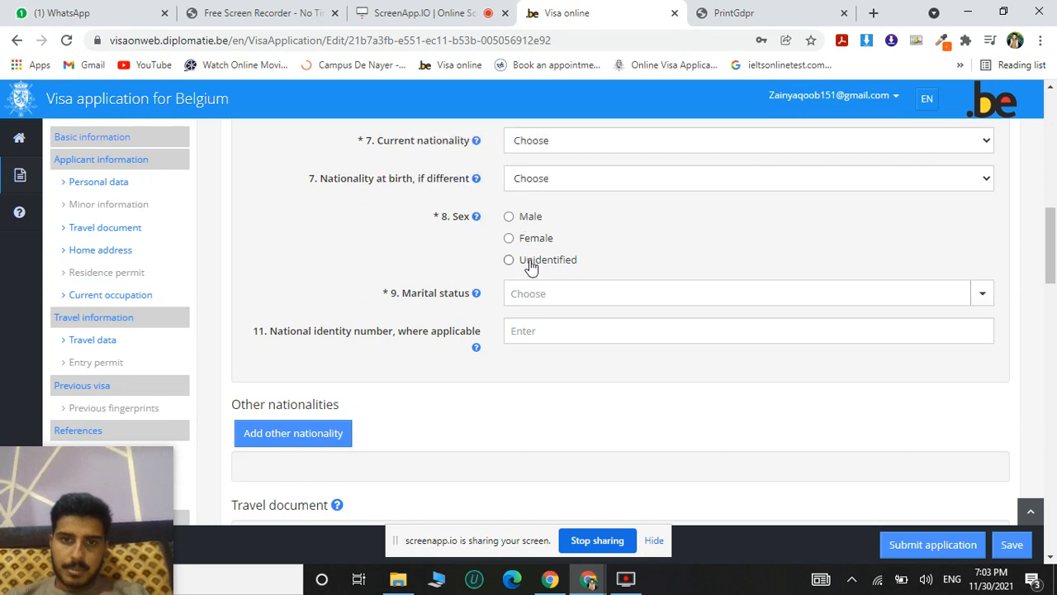
Add an entry for another nationality below the applicant's personal data.
scroll(576, 302, down, 3)
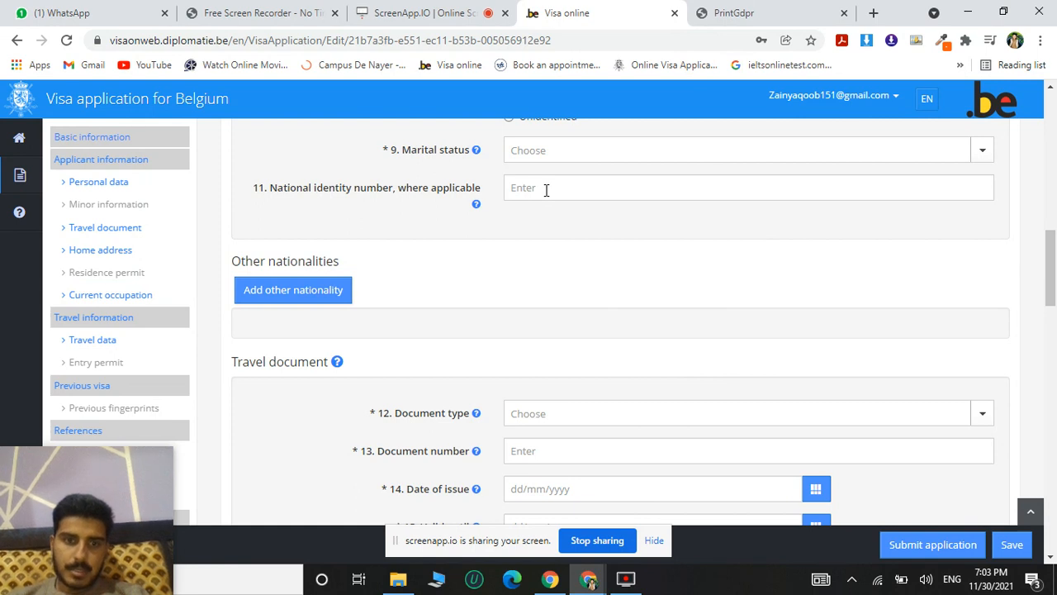
scroll(546, 190, down, 1)
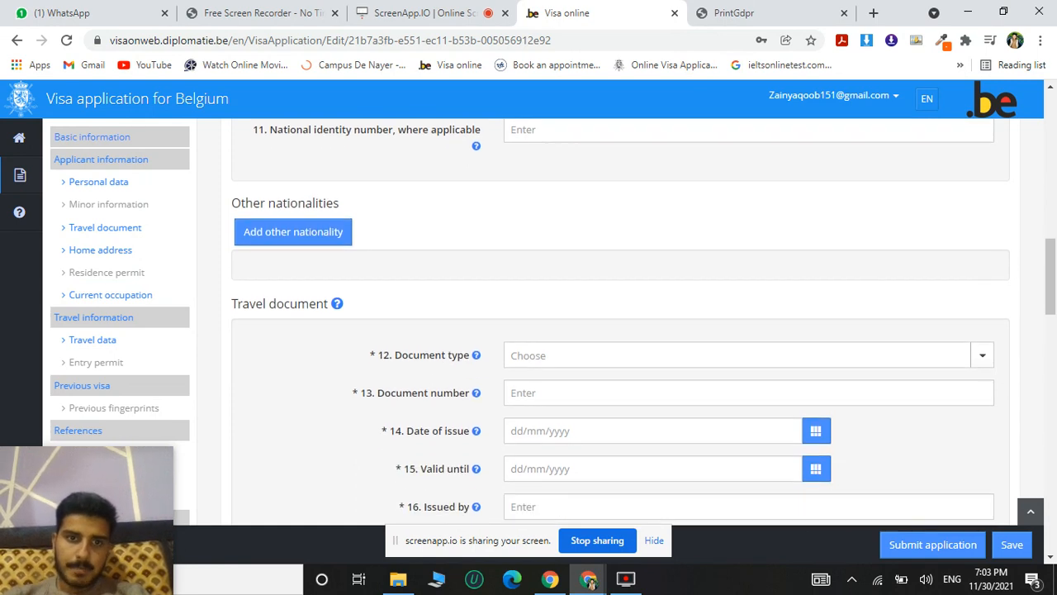
click(307, 238)
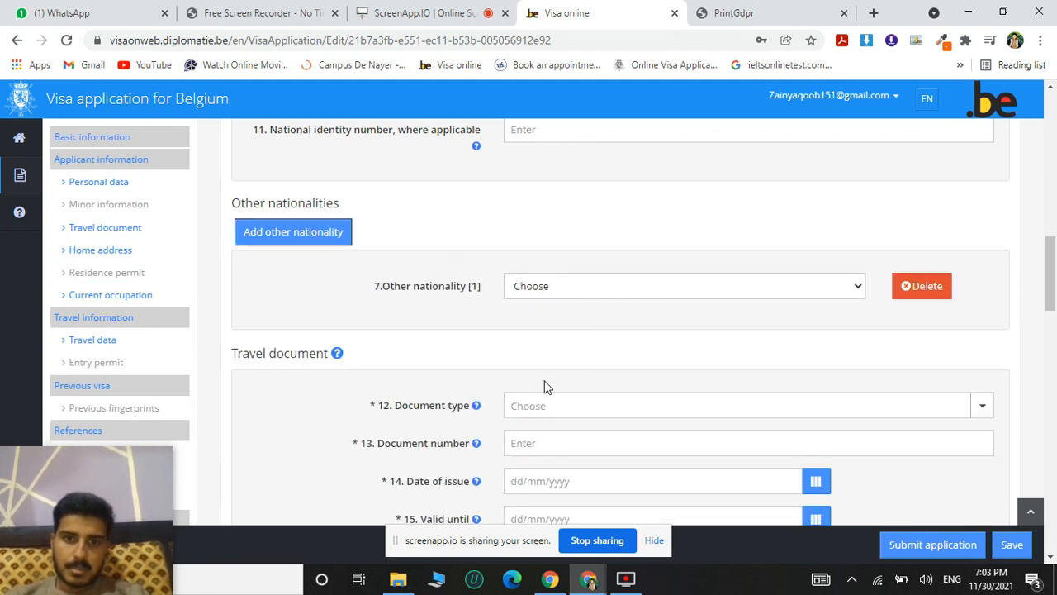
Set the travel document type to Ordinary passport and place the cursor in the document number field.
scroll(540, 389, down, 2)
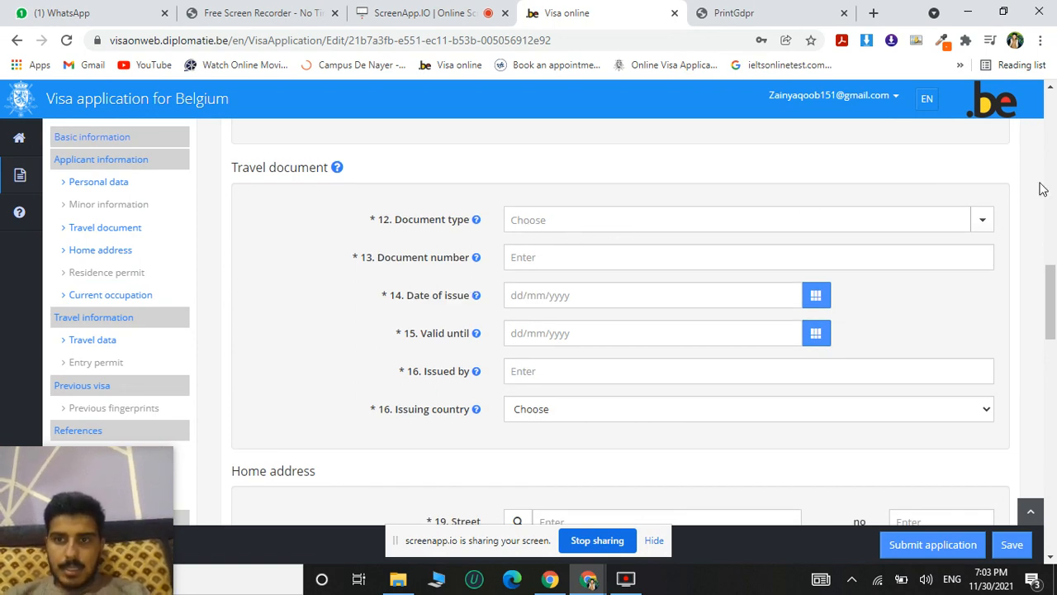
click(979, 223)
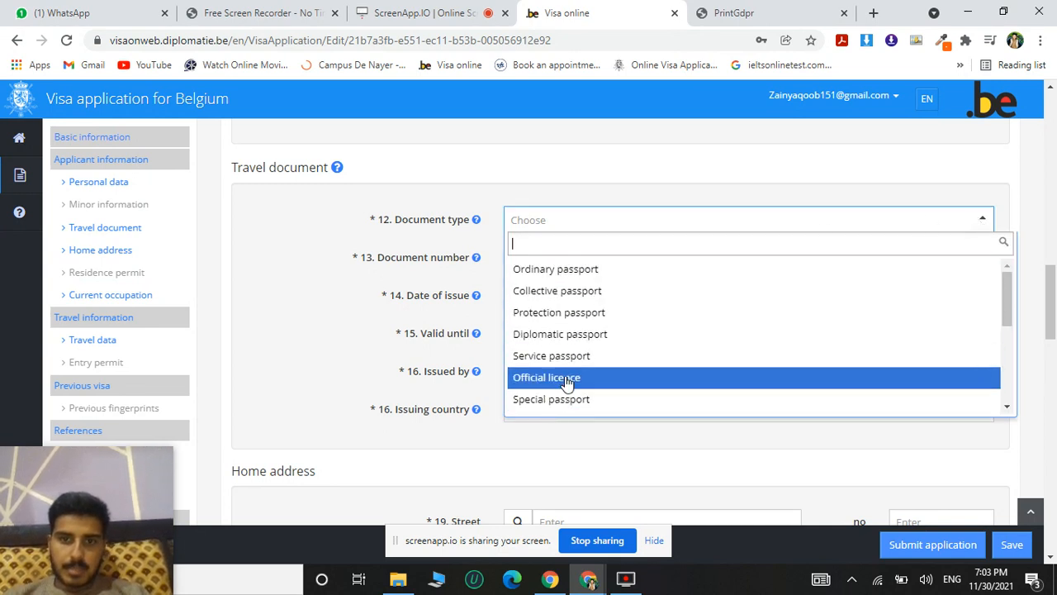
click(581, 275)
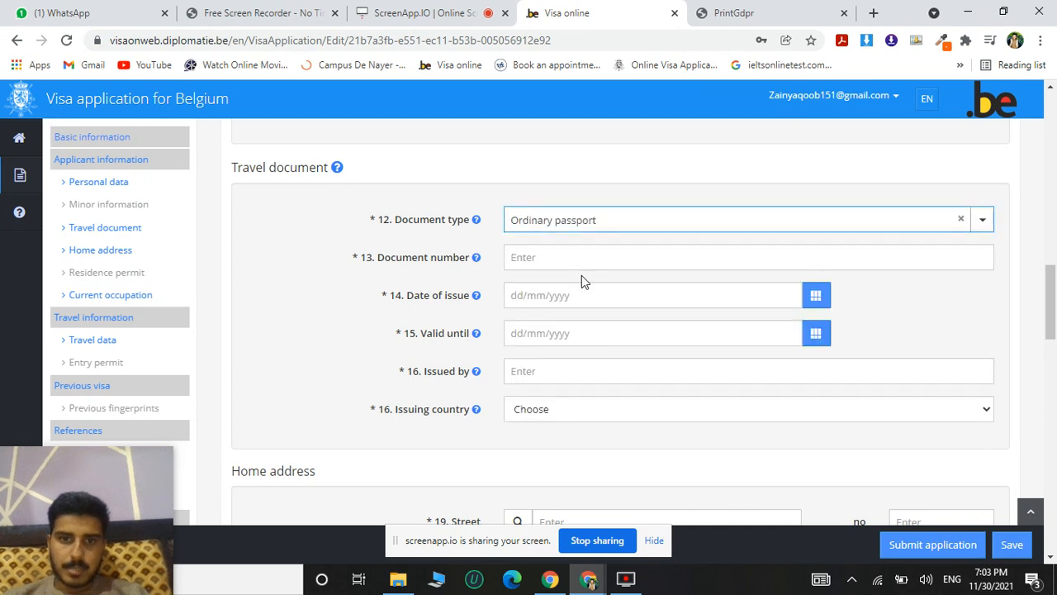
click(545, 258)
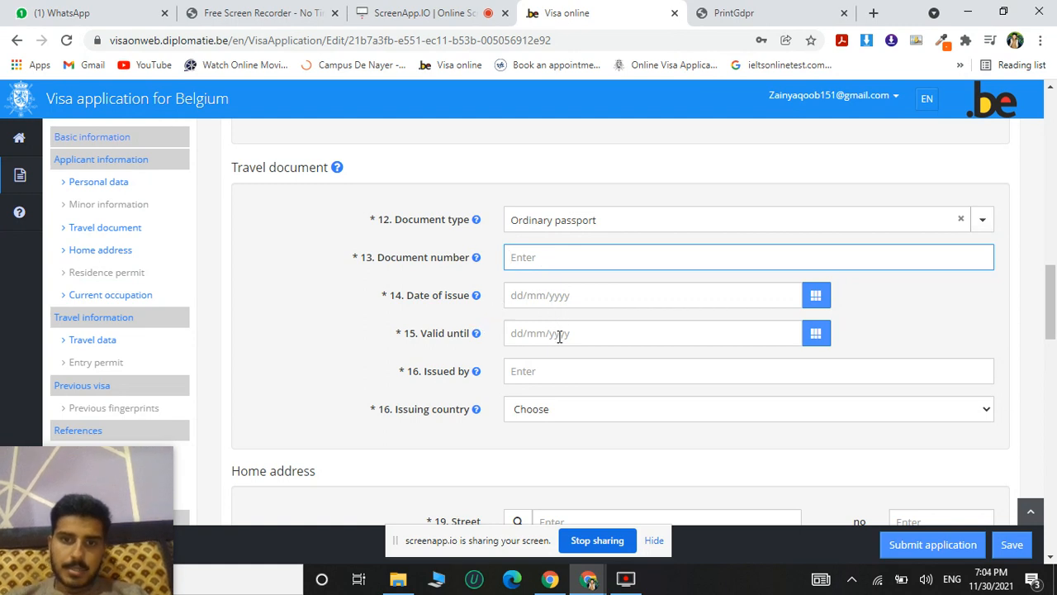
Enter the applicant's telephone number in international format in the home address section.
scroll(559, 336, down, 2)
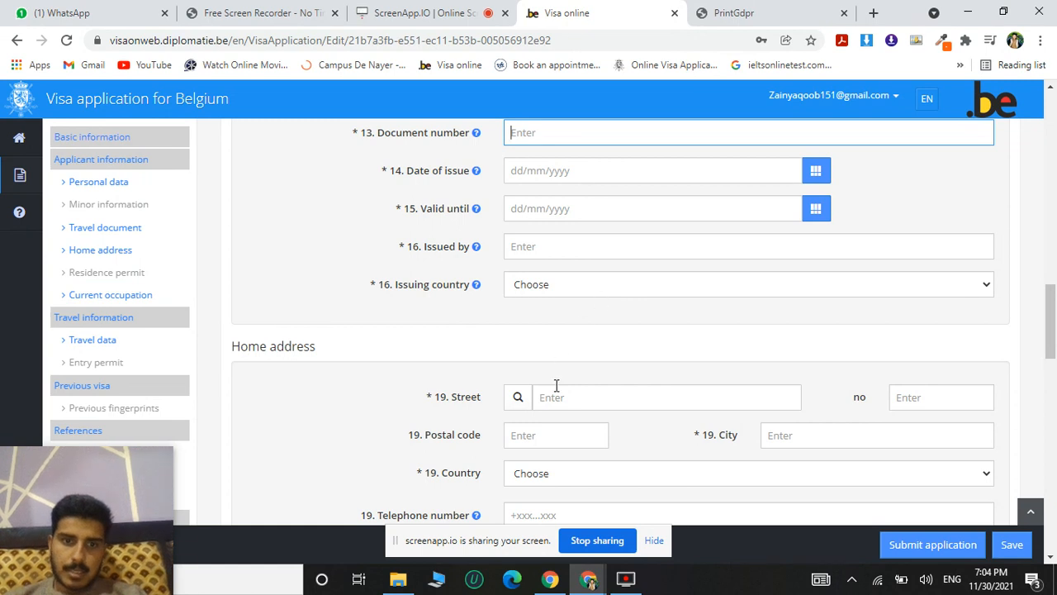
scroll(970, 322, down, 3)
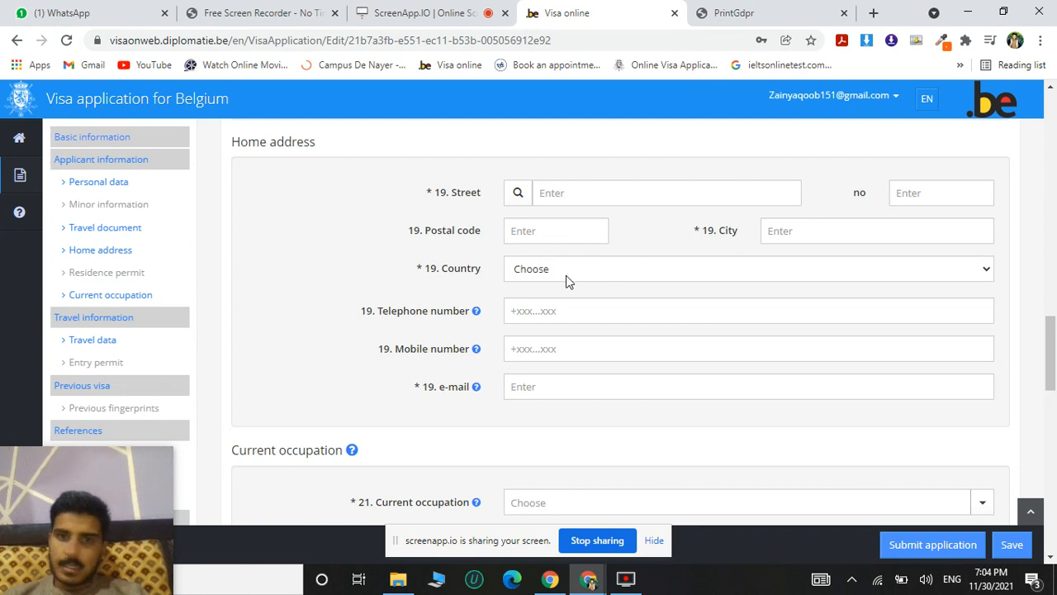
scroll(592, 268, down, 1)
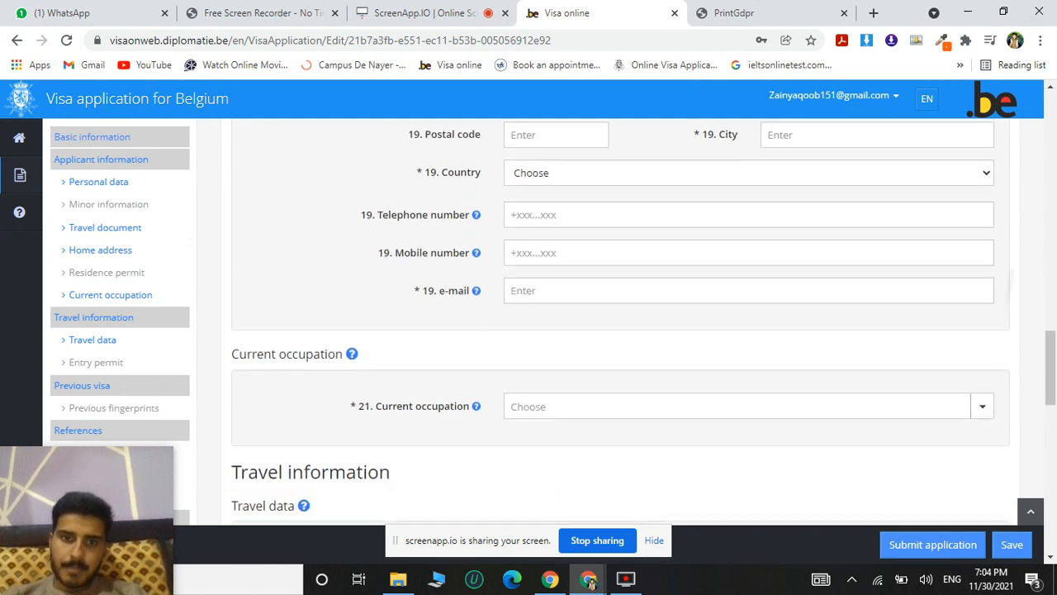
click(529, 209)
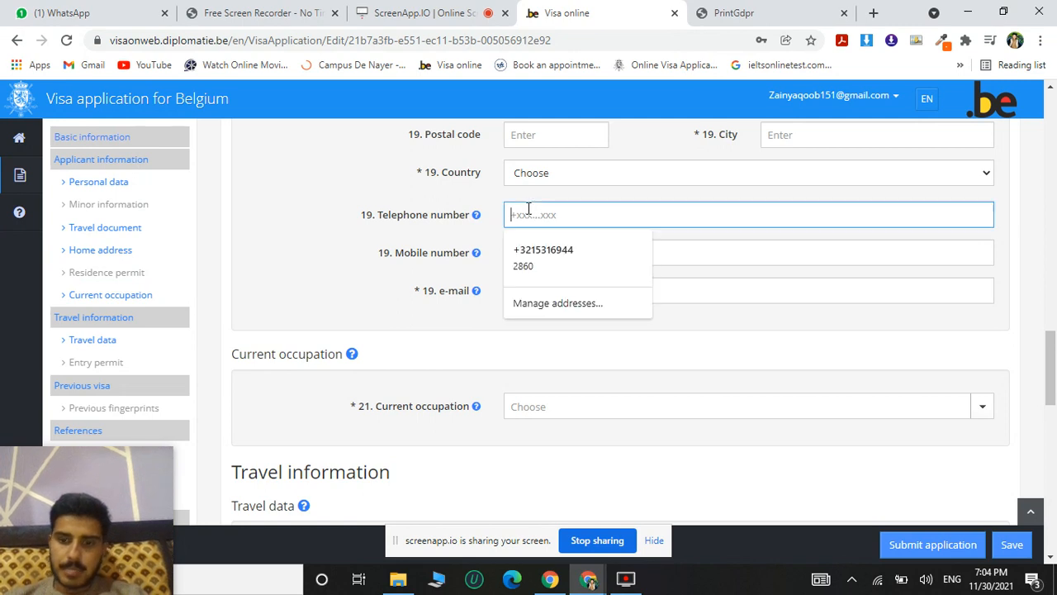
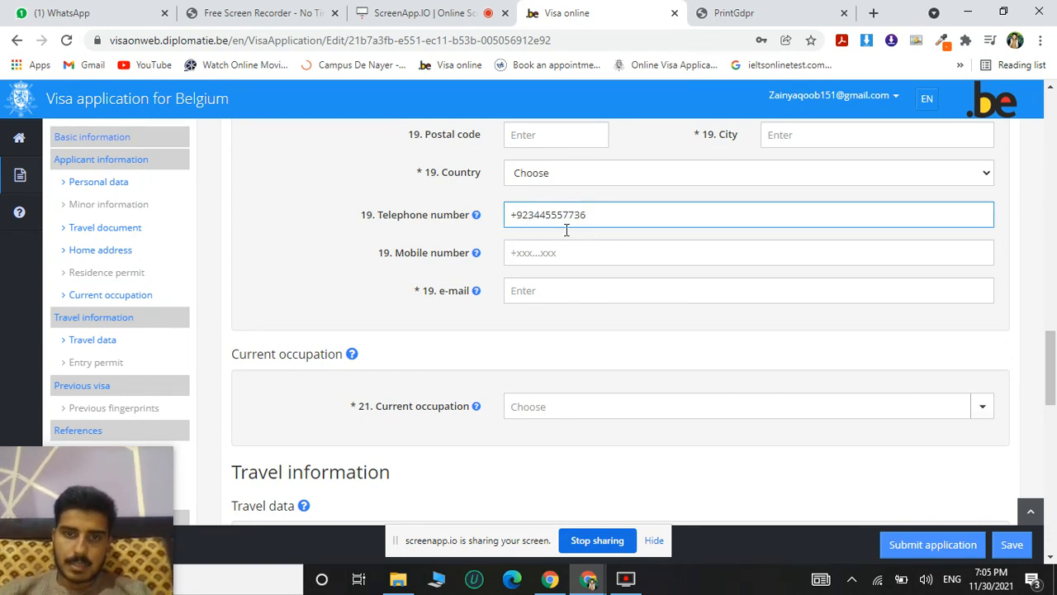
Review the mobile number and e-mail fields of the home address section.
click(550, 251)
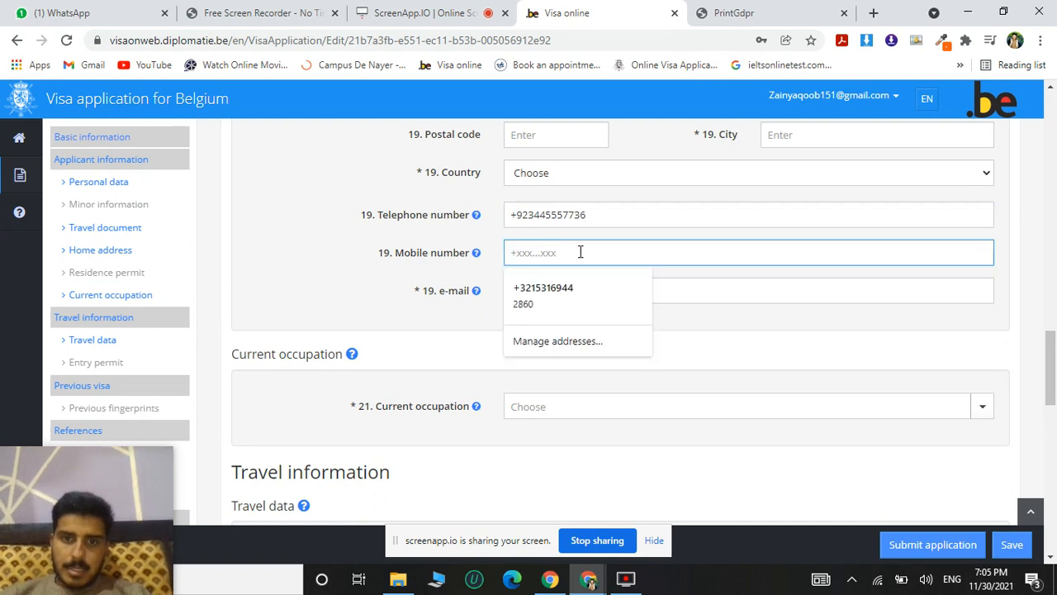
click(404, 329)
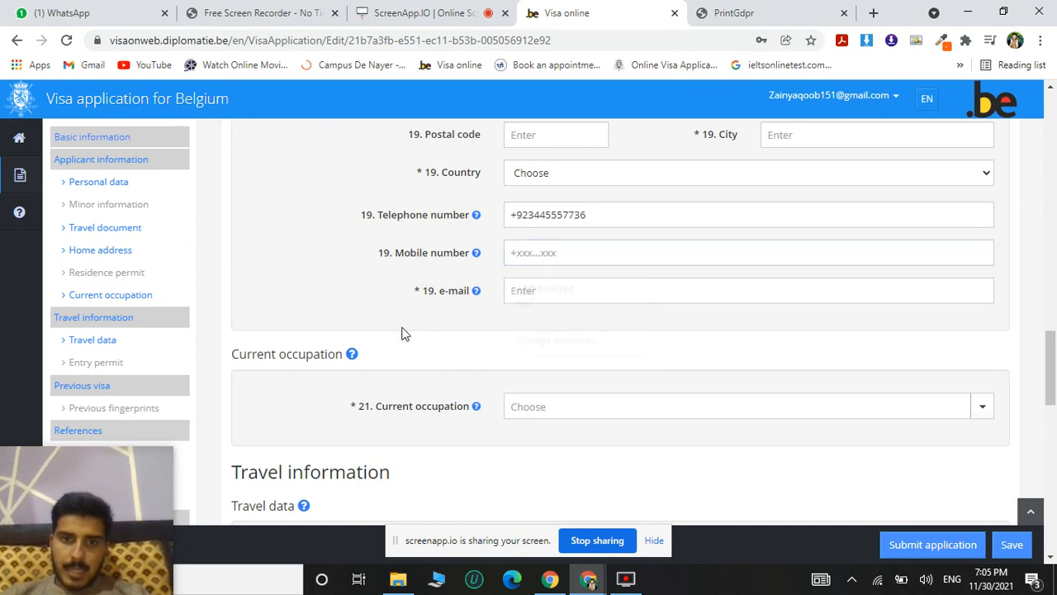
click(545, 289)
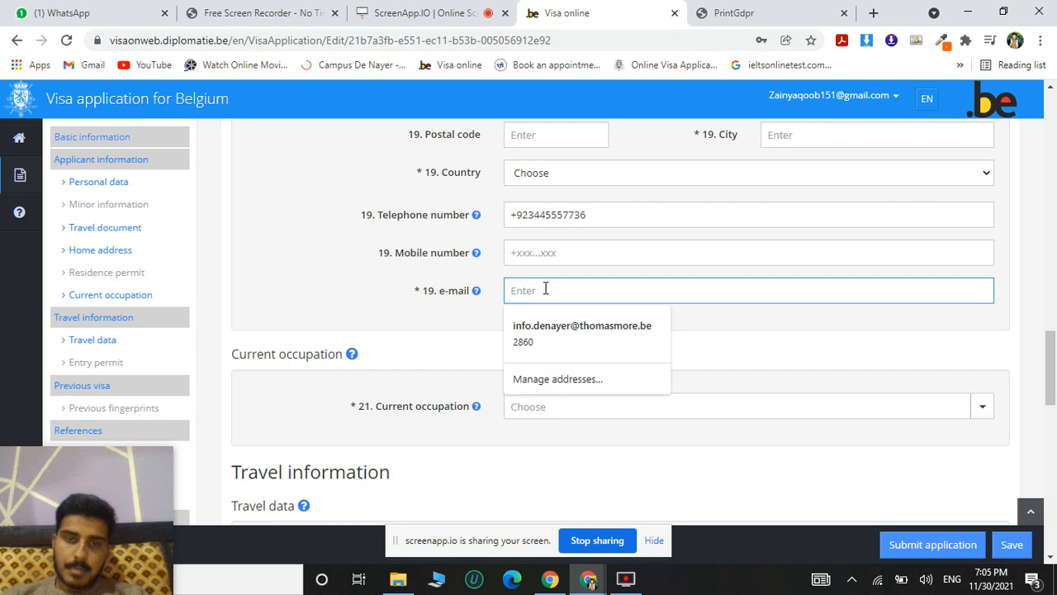
click(439, 321)
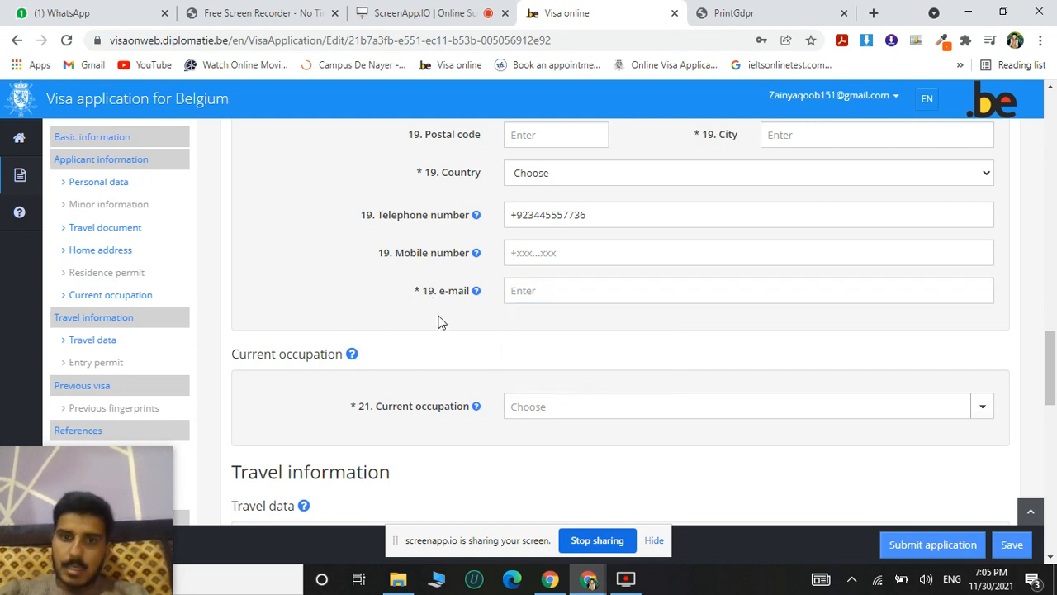
Set the applicant's current occupation to Accompanied minor.
scroll(438, 322, down, 2)
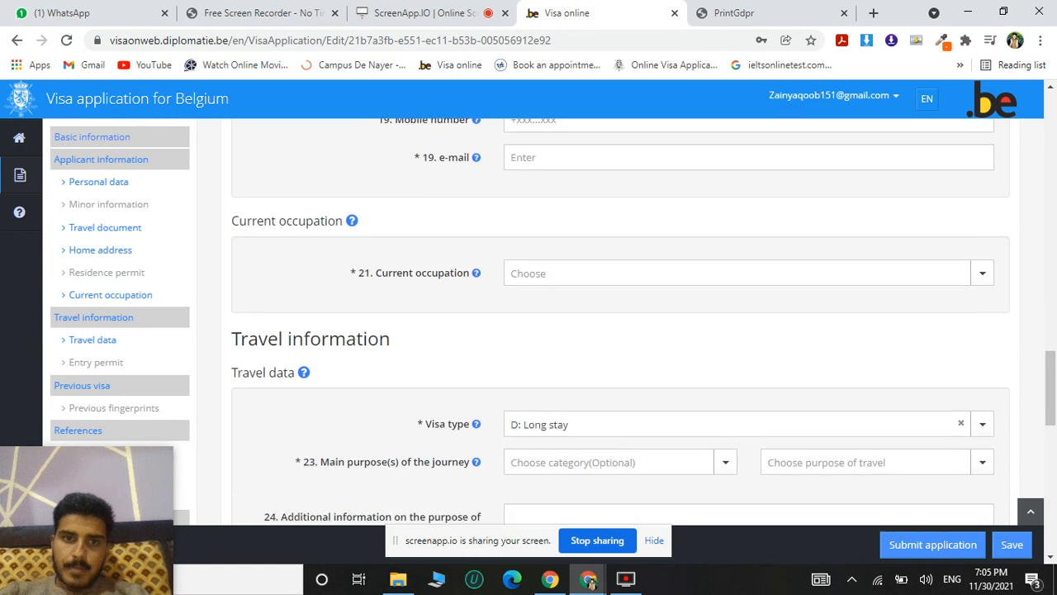
scroll(620, 322, down, 1)
click(748, 219)
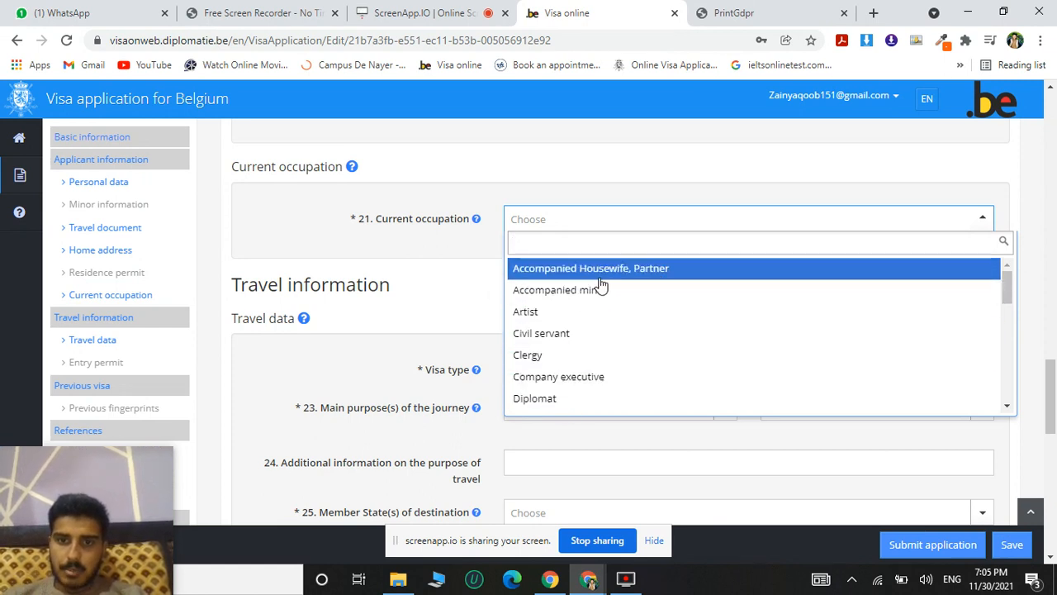
click(532, 292)
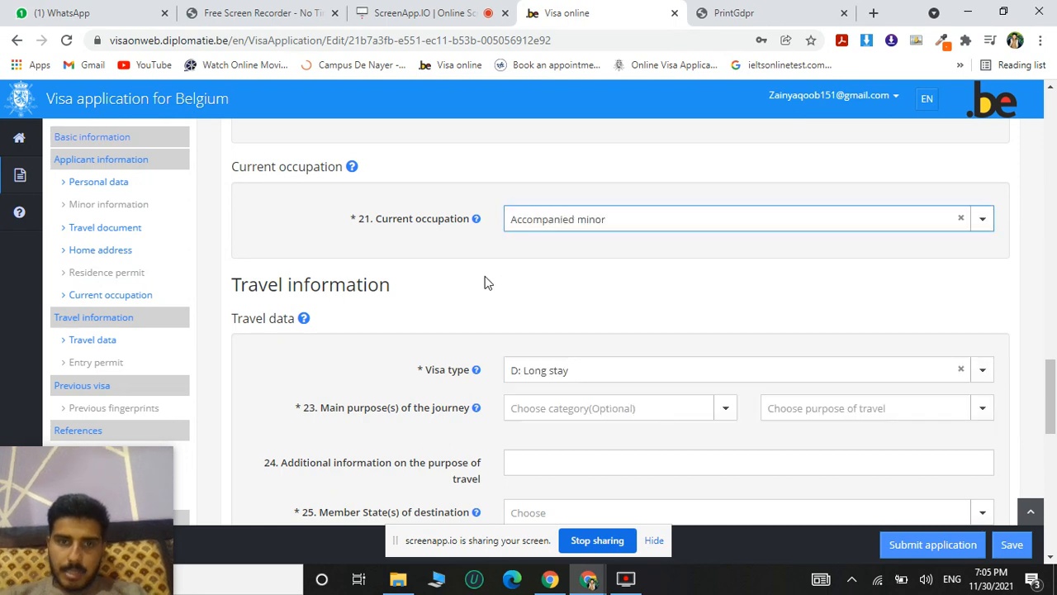
Set the main purpose of the journey to Academic travel, Higher education at a public institution (Article 58).
scroll(488, 282, down, 3)
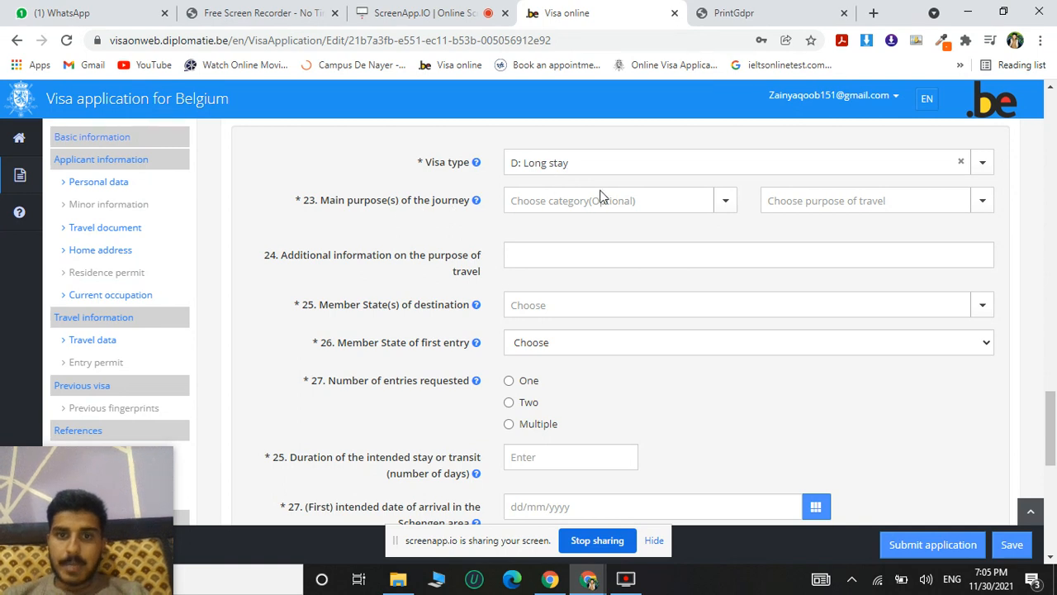
click(720, 207)
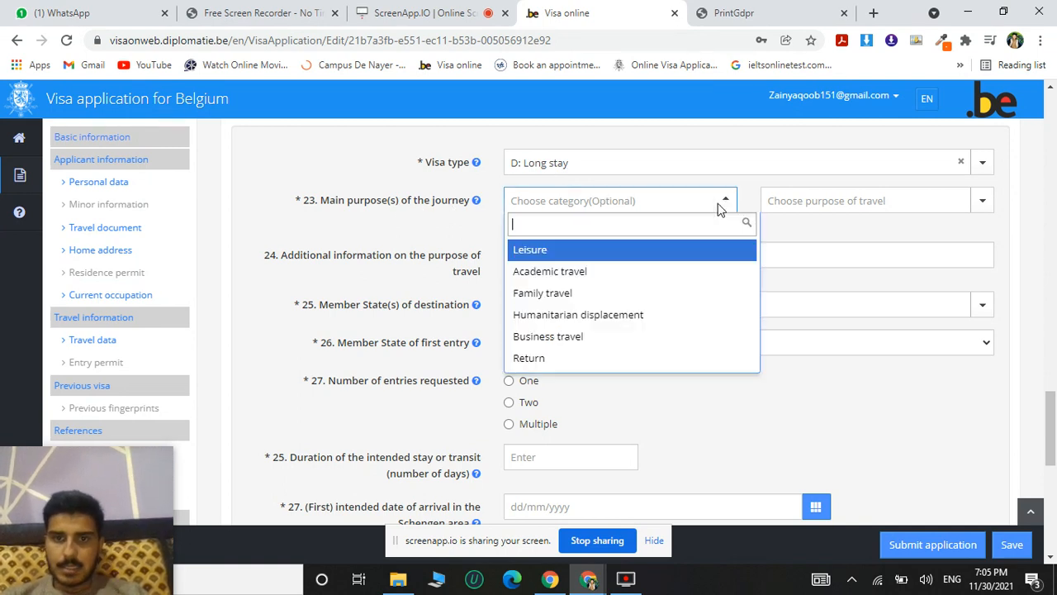
click(578, 278)
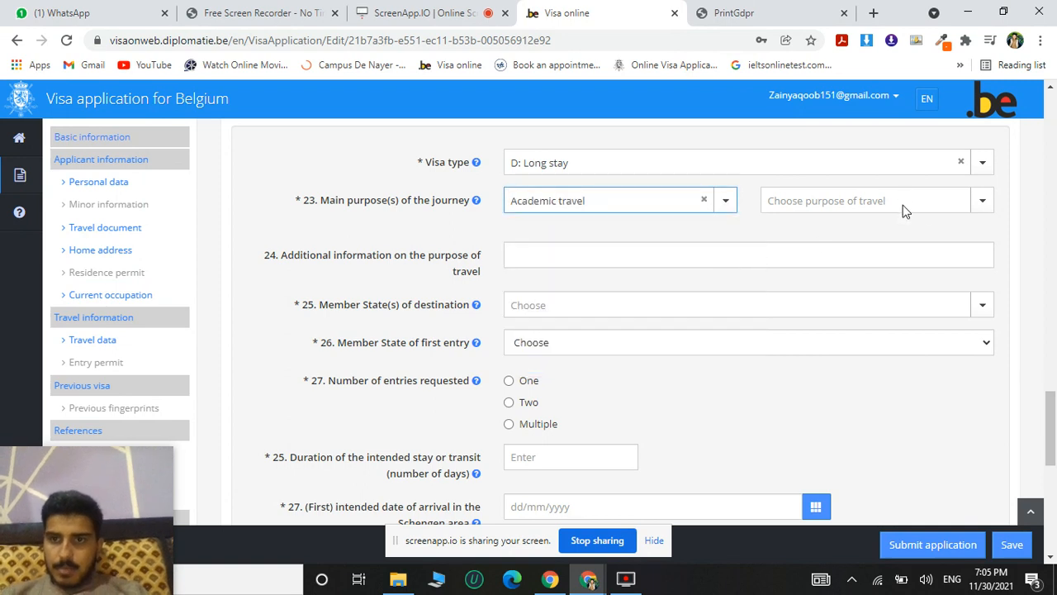
click(977, 211)
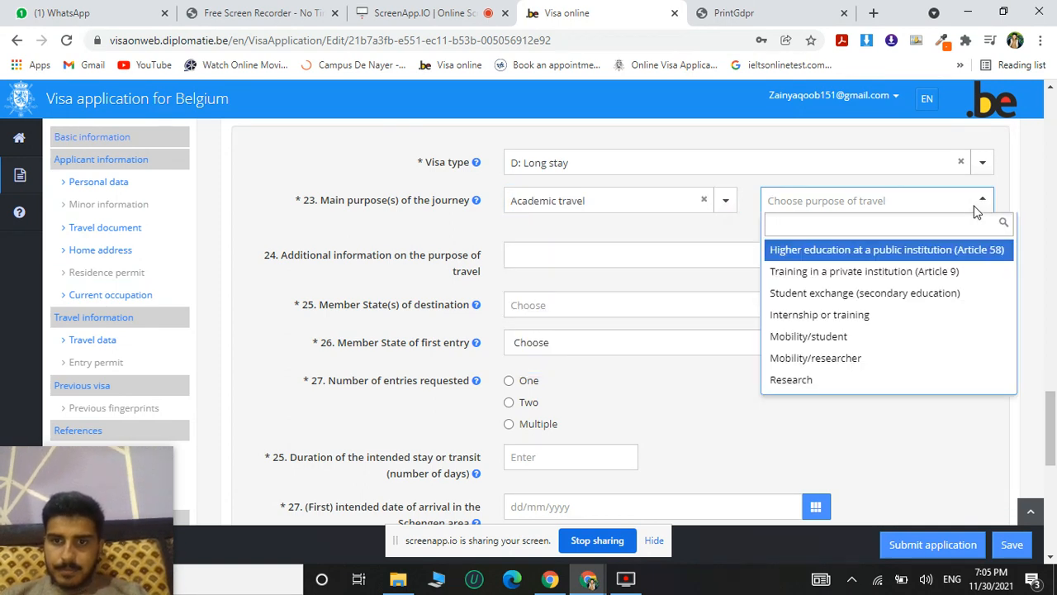
click(903, 251)
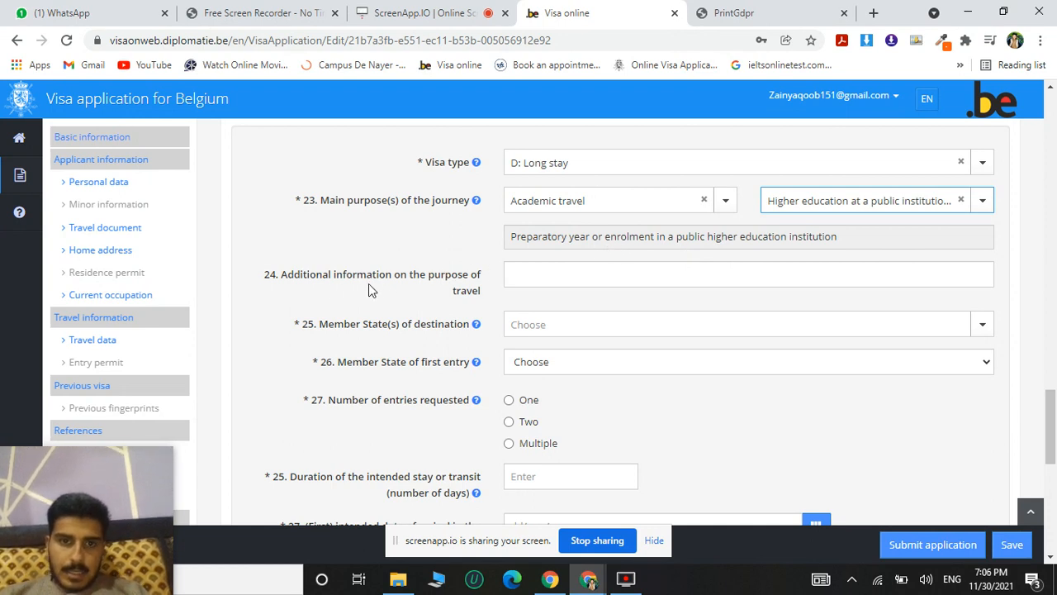
Set the Member State of destination to Belgium in the travel data.
click(567, 281)
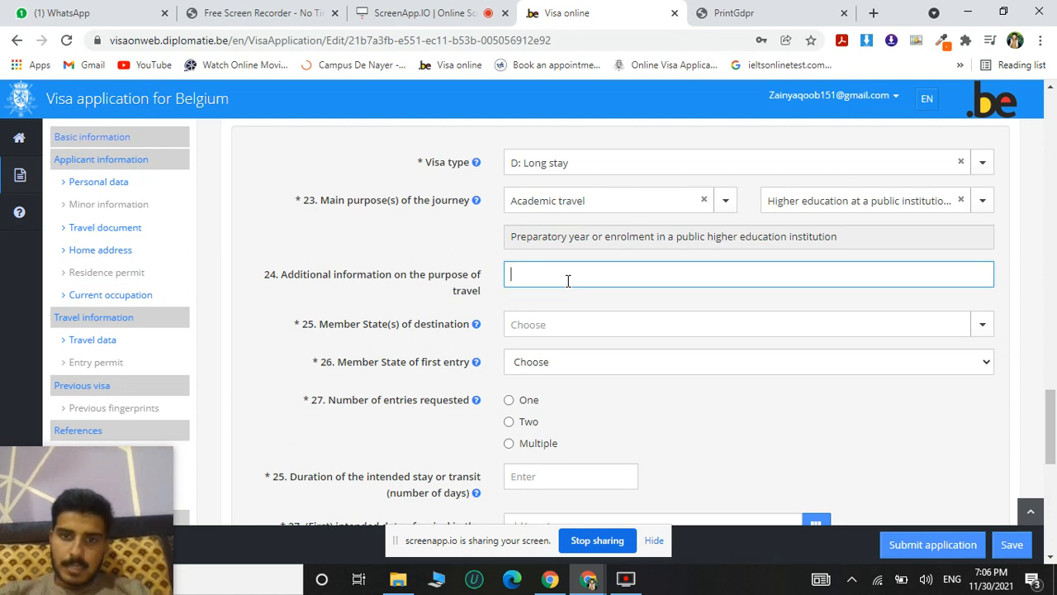
scroll(567, 281, down, 1)
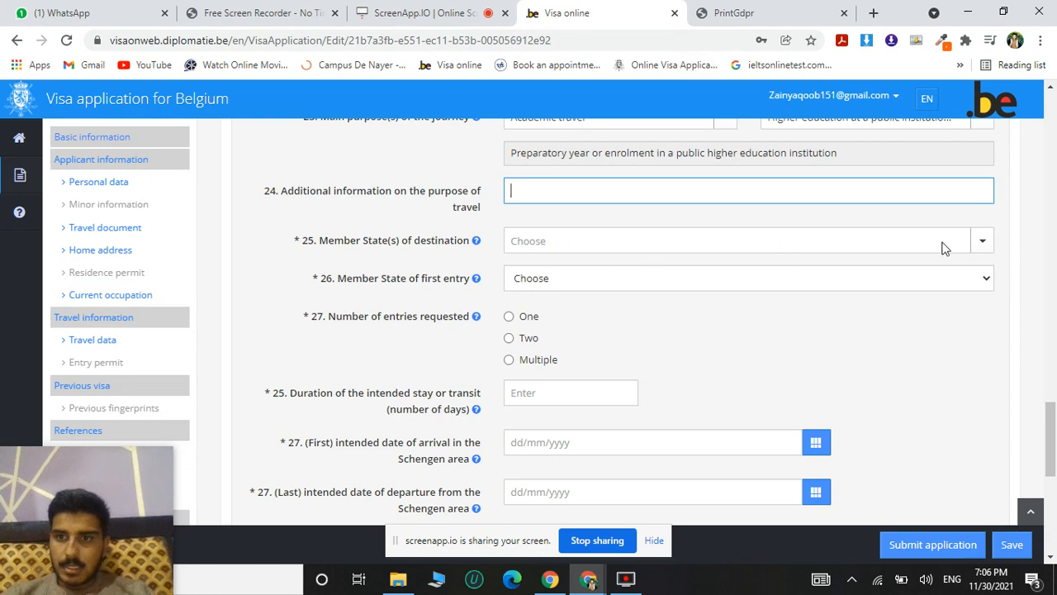
click(979, 245)
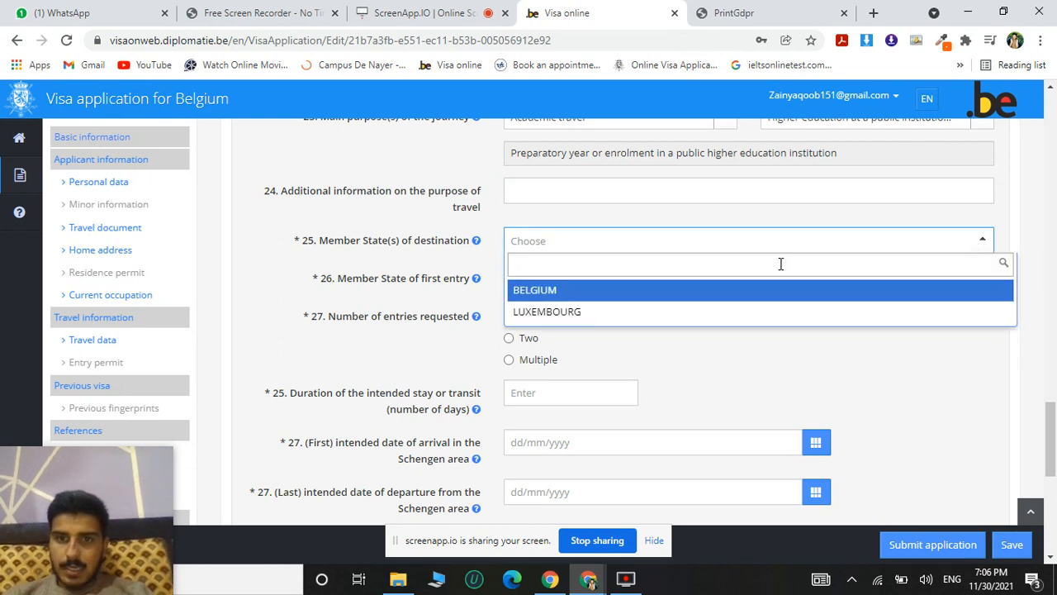
click(577, 299)
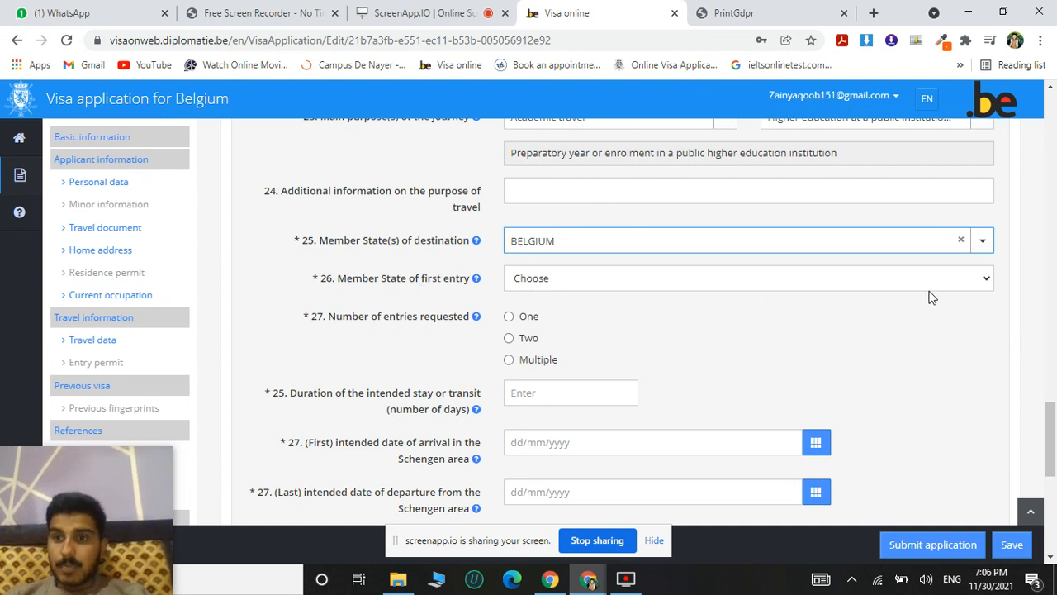
Set the Member State of first entry to Belgium.
click(985, 282)
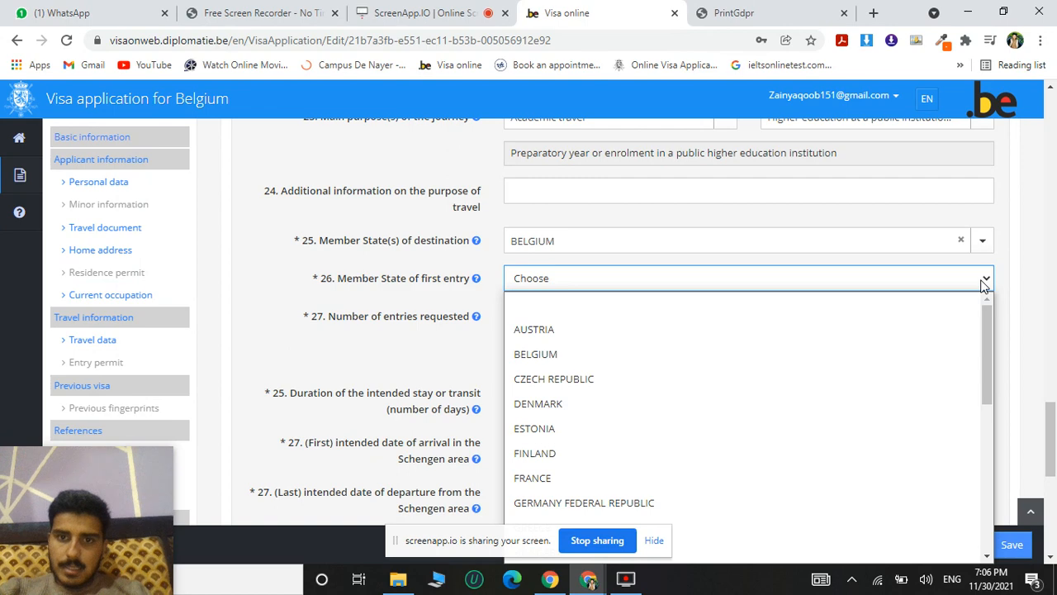
scroll(985, 282, down, 1)
click(985, 232)
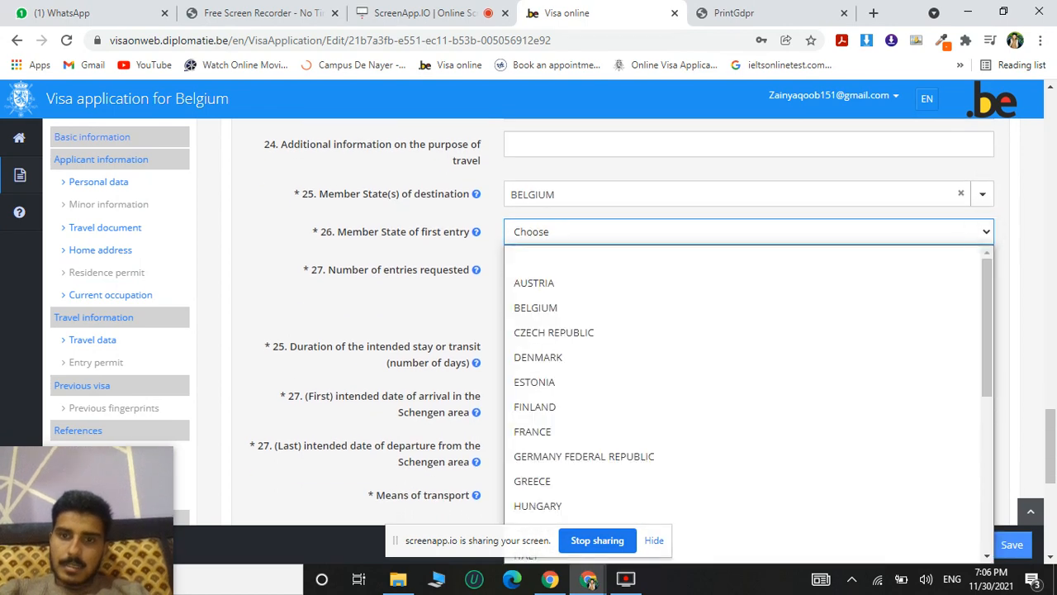
scroll(742, 407, down, 2)
scroll(741, 406, up, 2)
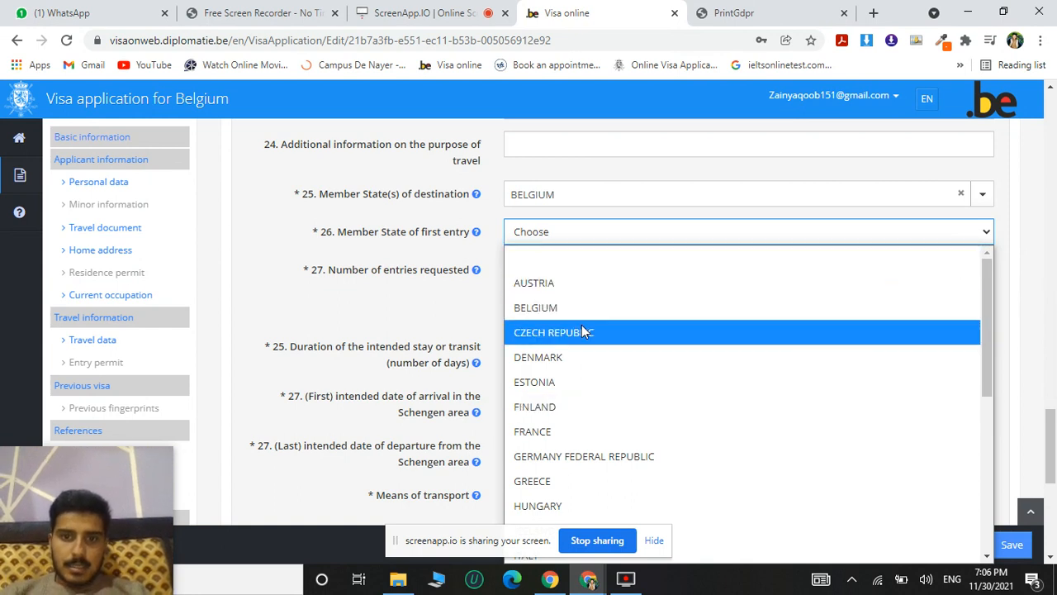
click(552, 318)
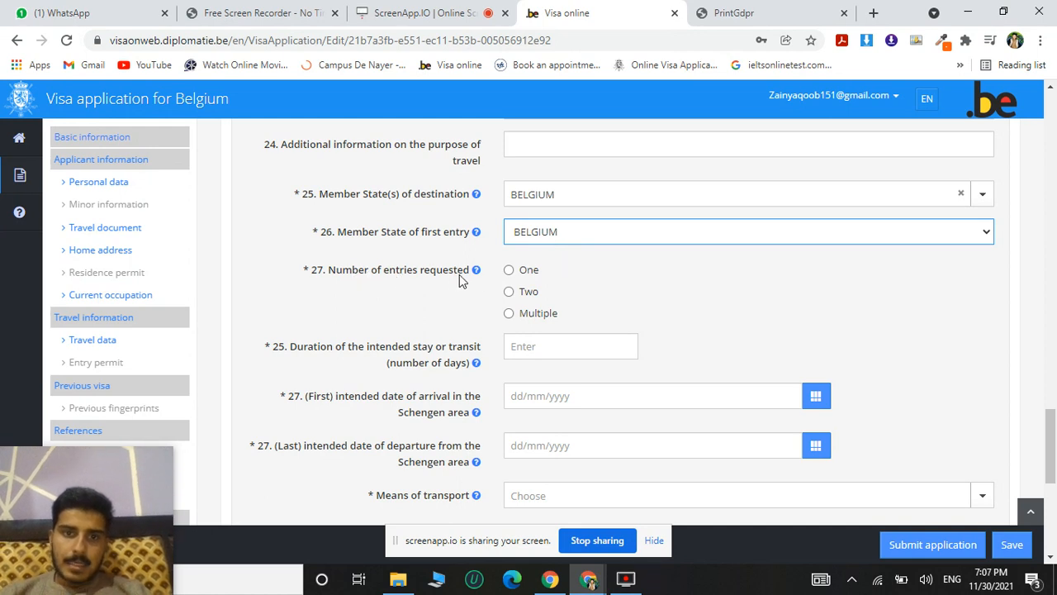
Set the number of entries requested to One and open the intended stay duration for entry.
click(512, 277)
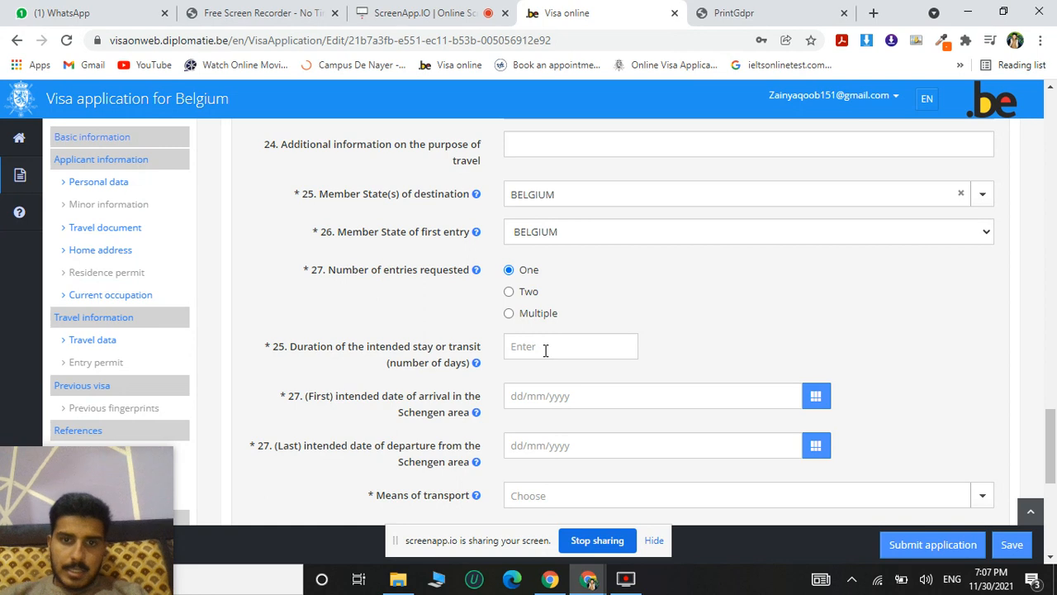
scroll(566, 430, down, 2)
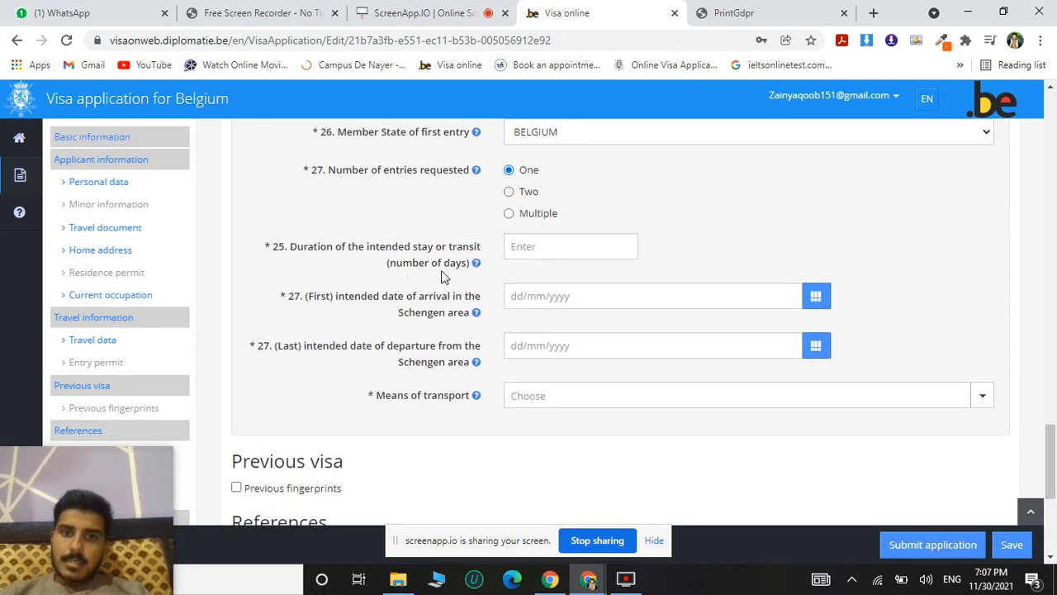
click(533, 249)
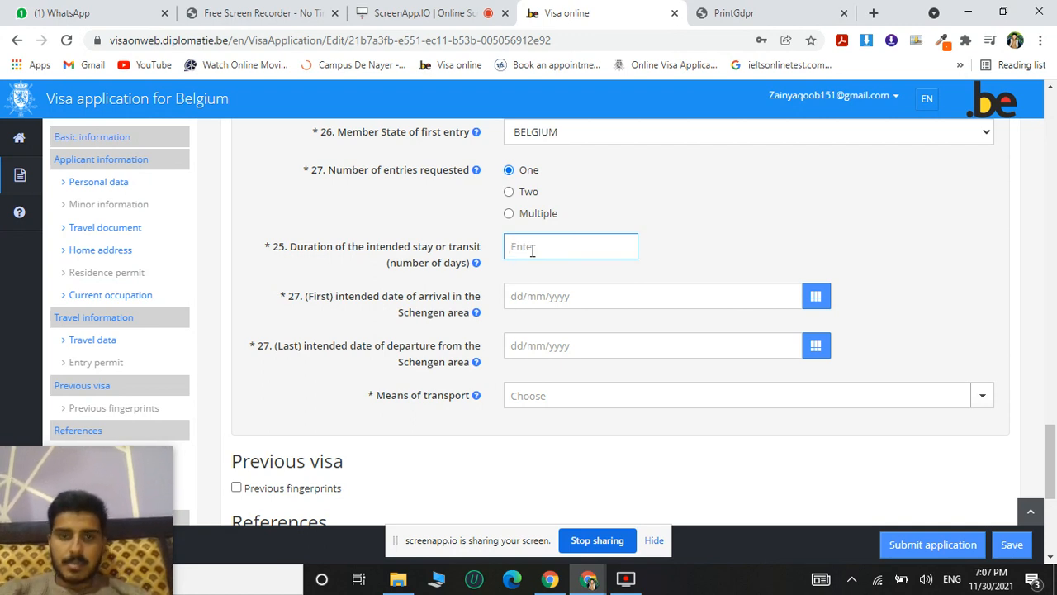
Set the duration of the intended stay to 180 days and the first intended arrival date in the Schengen area to 20/01/2022.
text(180)
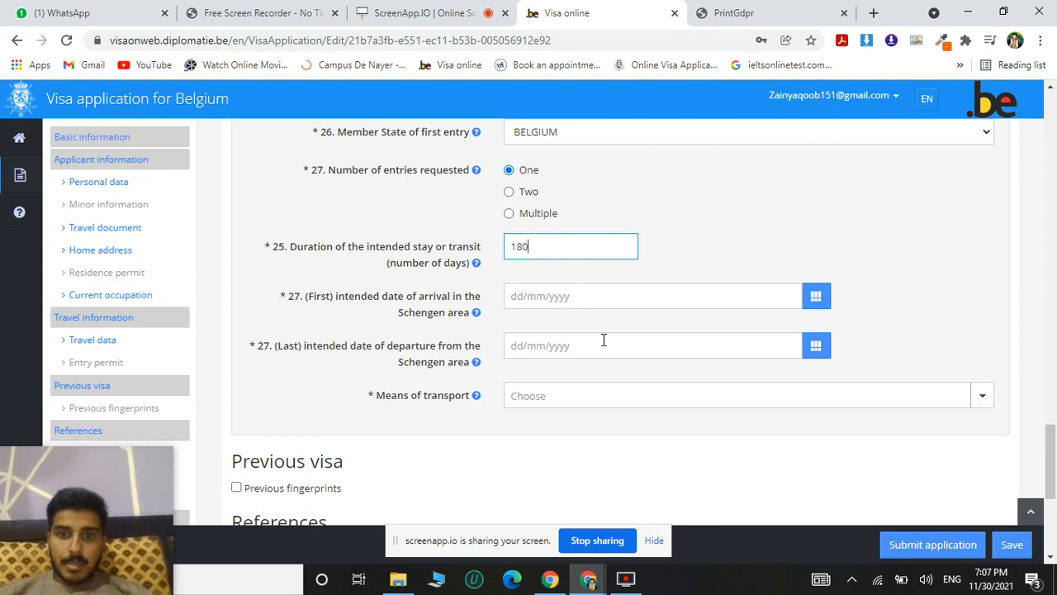
scroll(650, 399, down, 1)
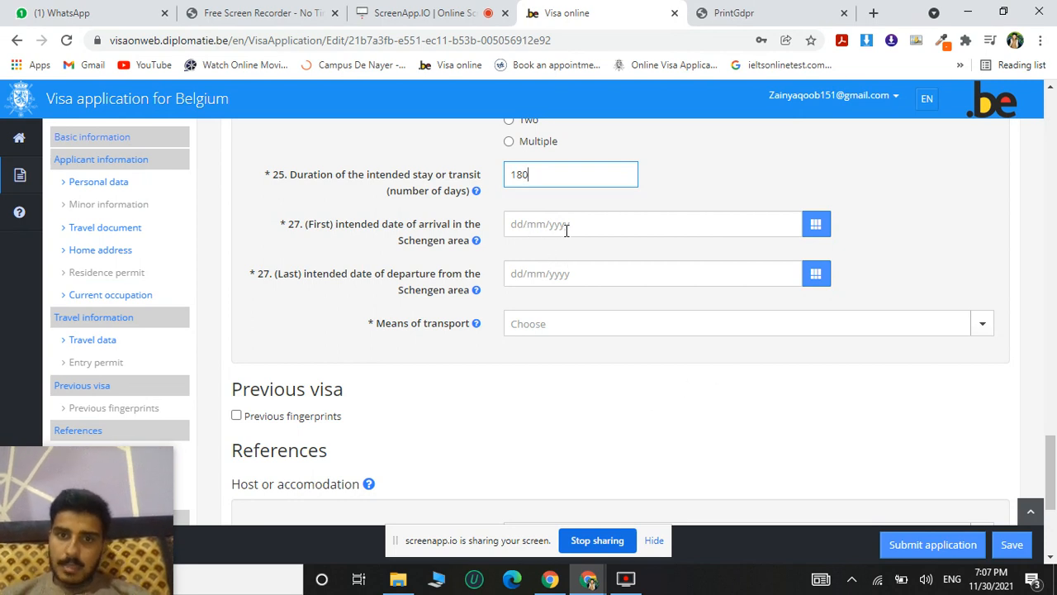
click(539, 224)
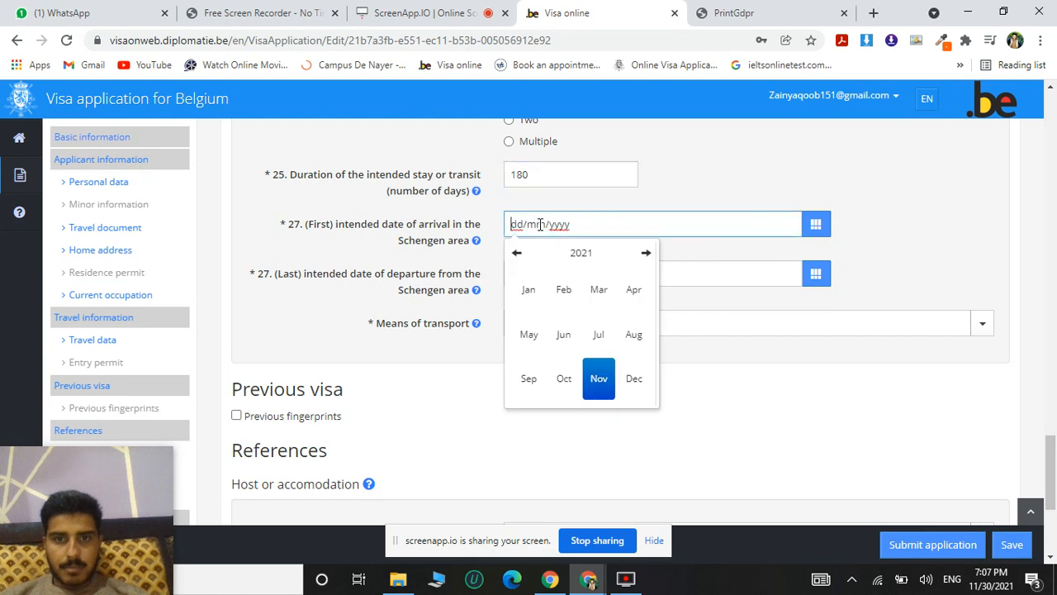
text(20/mm/yyyy)
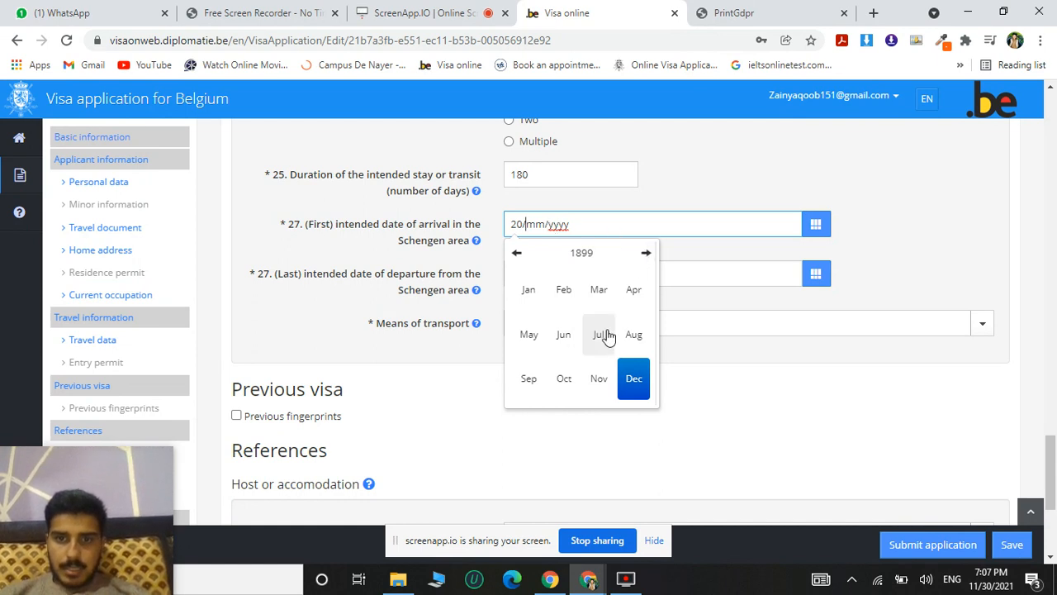
click(535, 299)
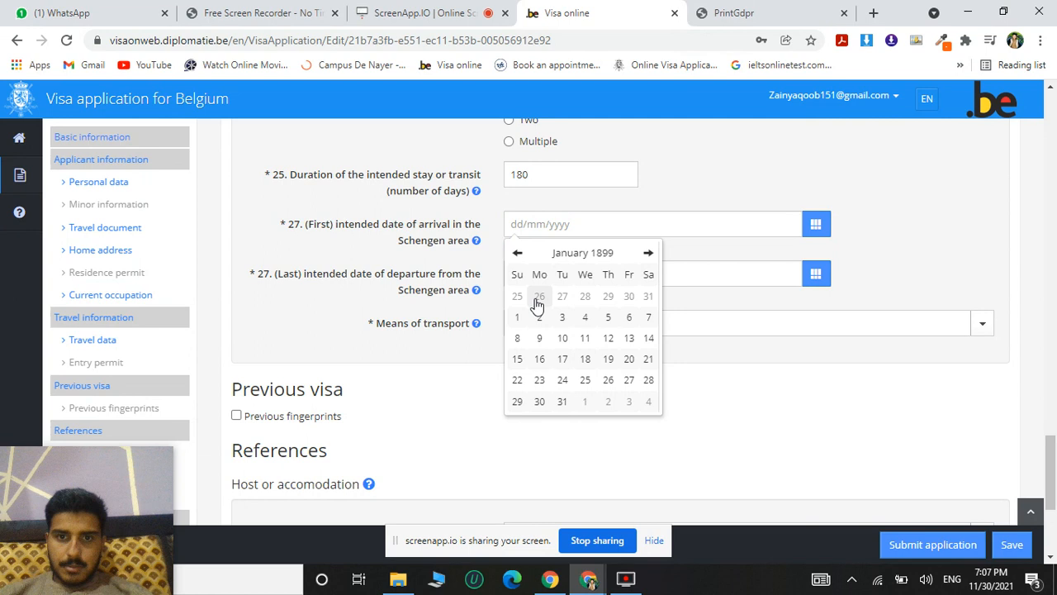
click(649, 253)
click(650, 256)
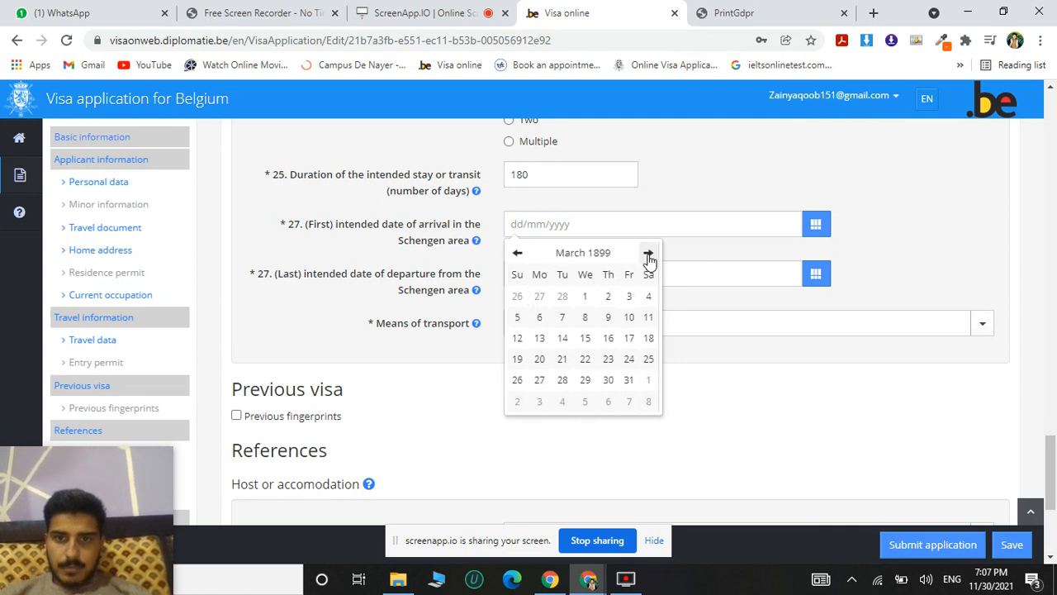
click(604, 256)
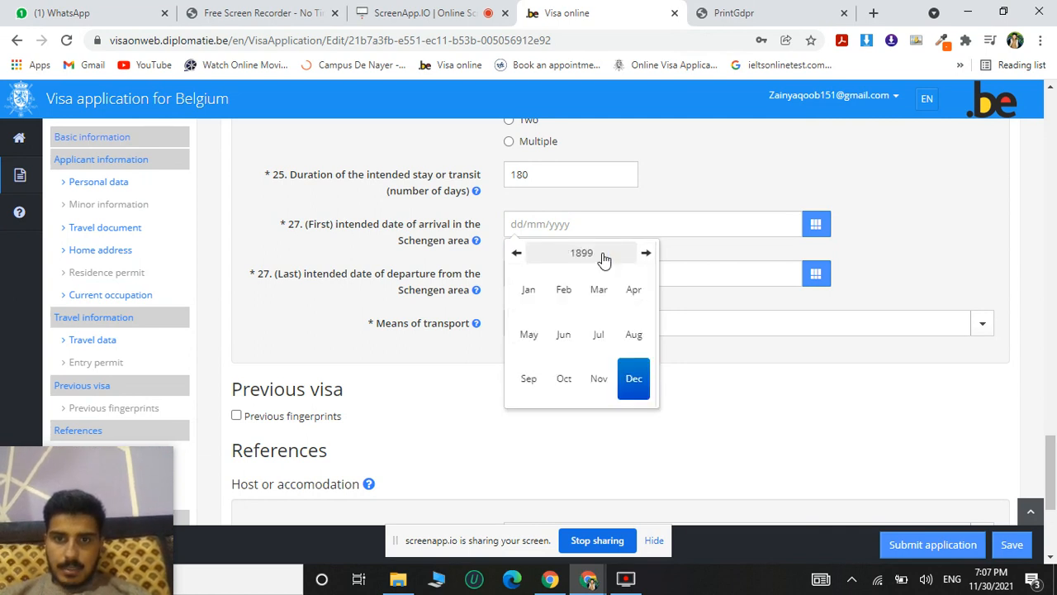
click(644, 254)
click(644, 256)
click(644, 256)
click(644, 256)
click(645, 256)
click(644, 256)
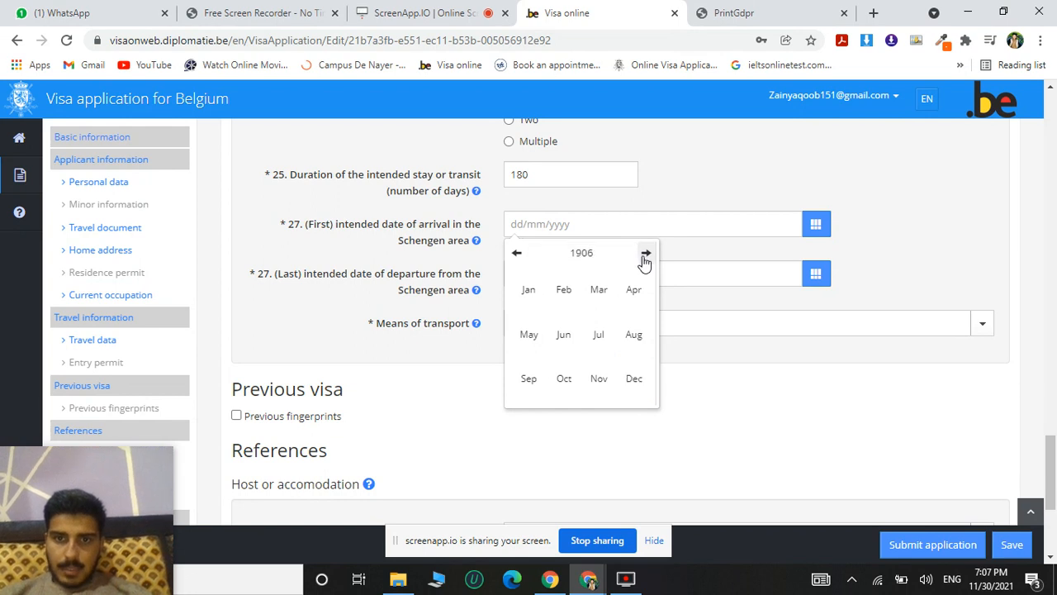
click(644, 256)
click(644, 256)
click(644, 256)
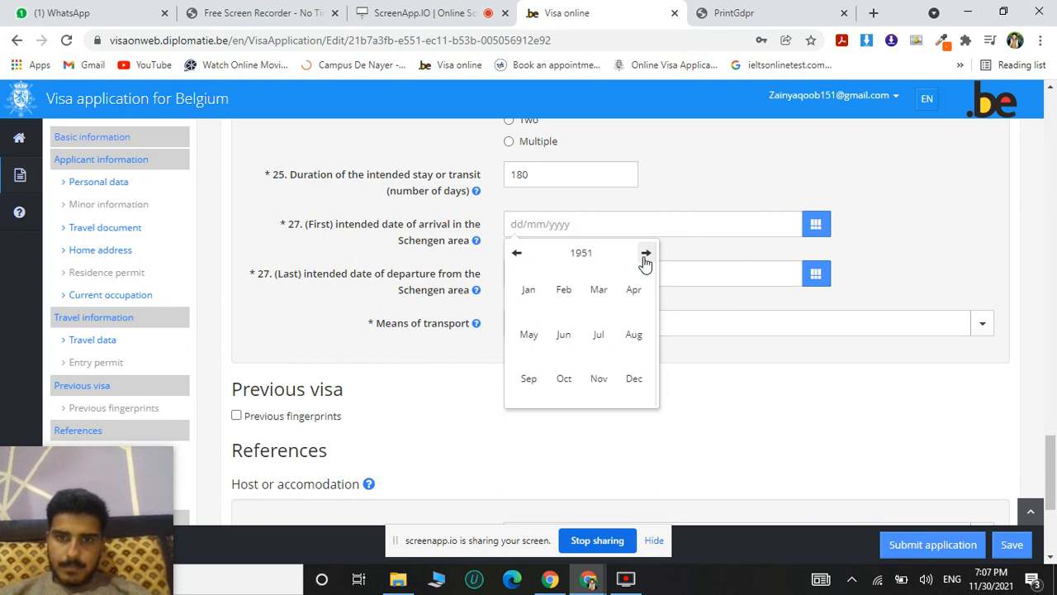
click(644, 256)
click(644, 256)
click(644, 256)
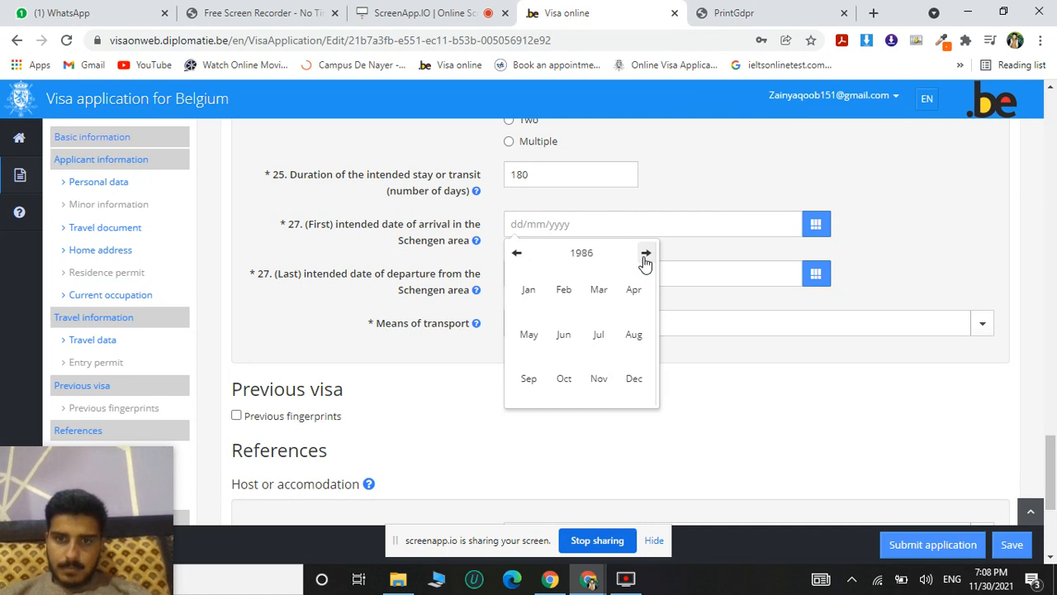
click(644, 256)
click(645, 256)
click(644, 256)
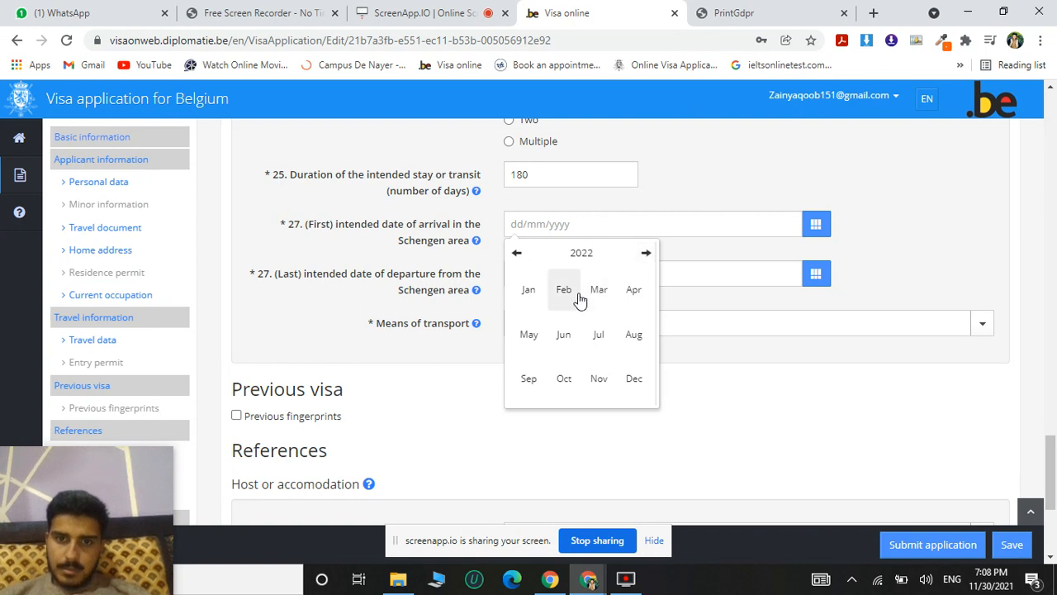
click(531, 294)
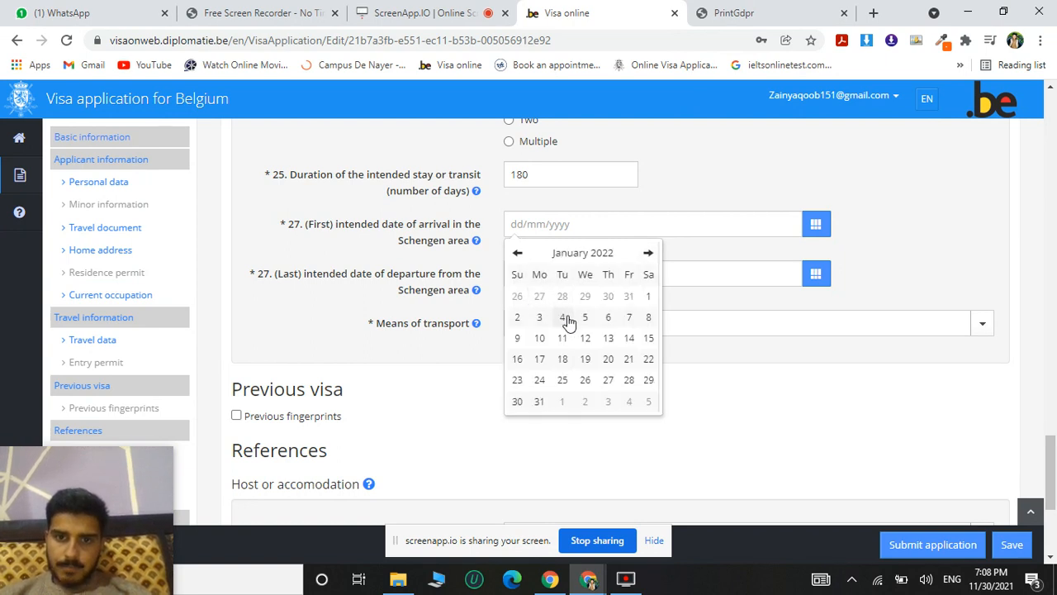
click(607, 362)
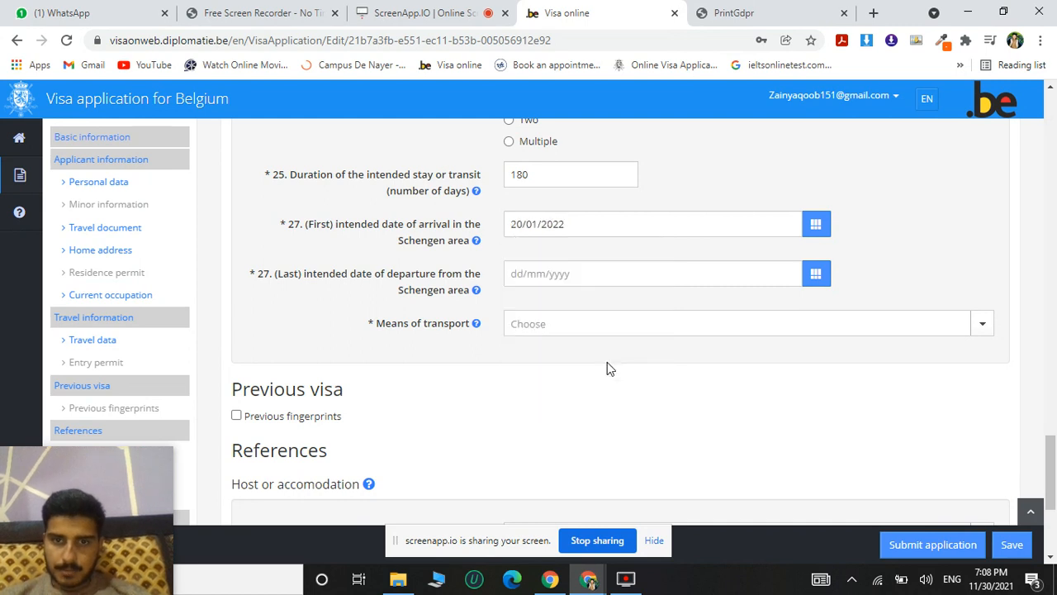
Set the last intended departure date from the Schengen area to 20/07/2022 and the means of transport to Airplane.
click(523, 275)
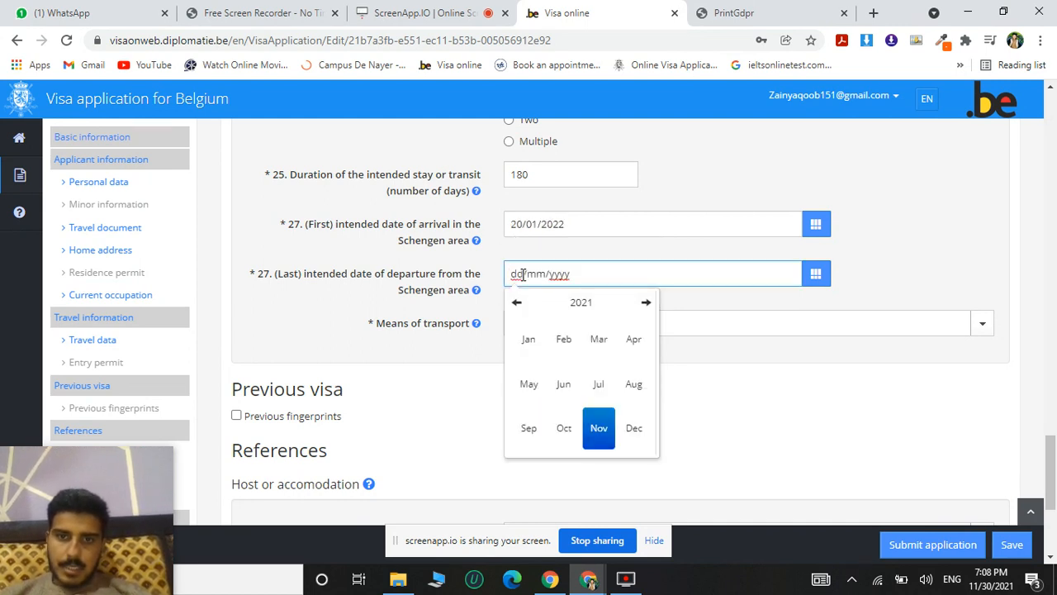
click(646, 309)
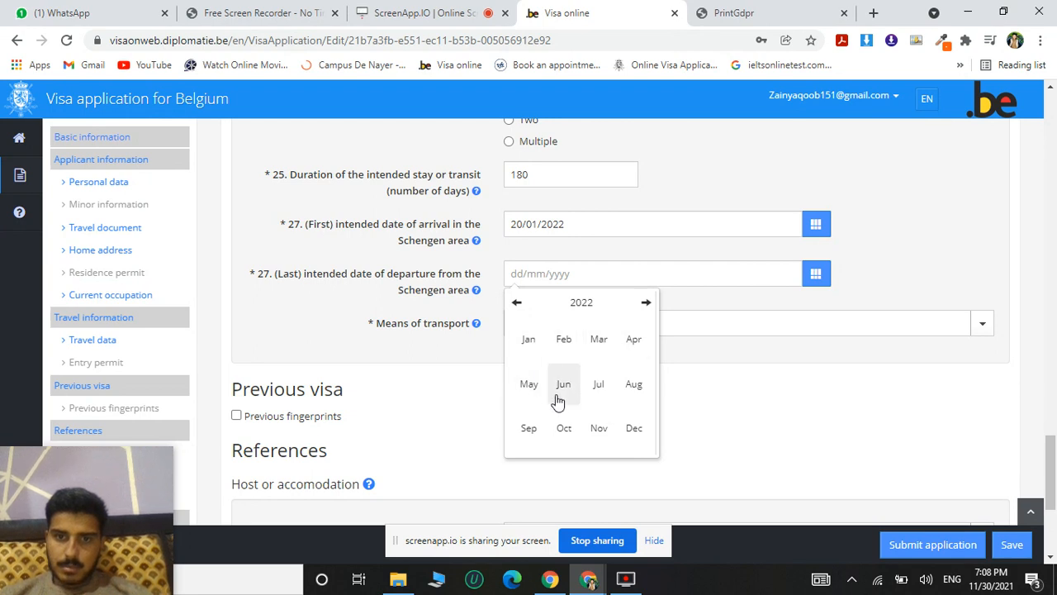
click(600, 387)
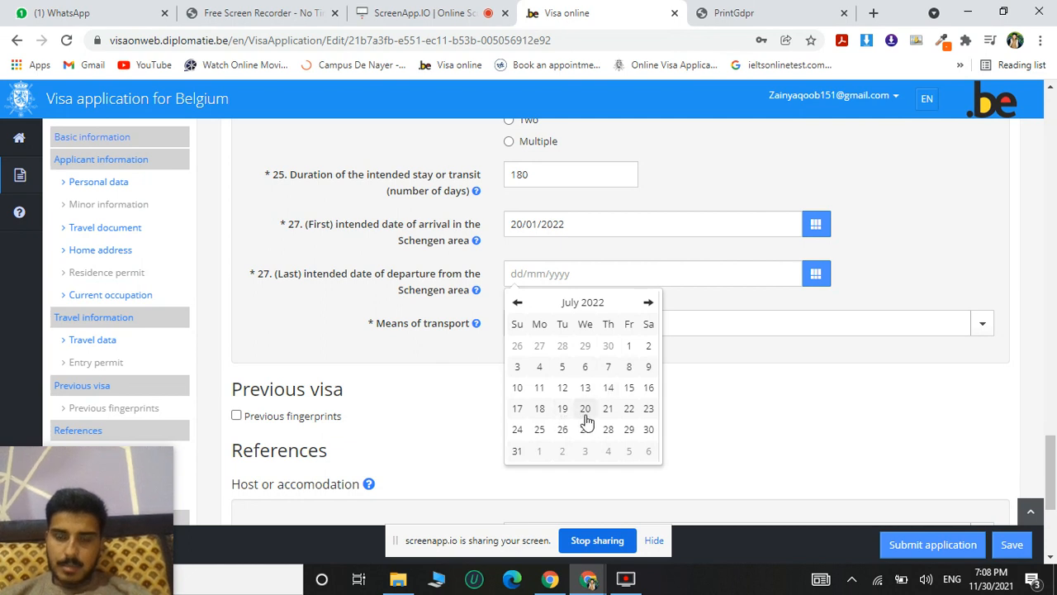
click(584, 409)
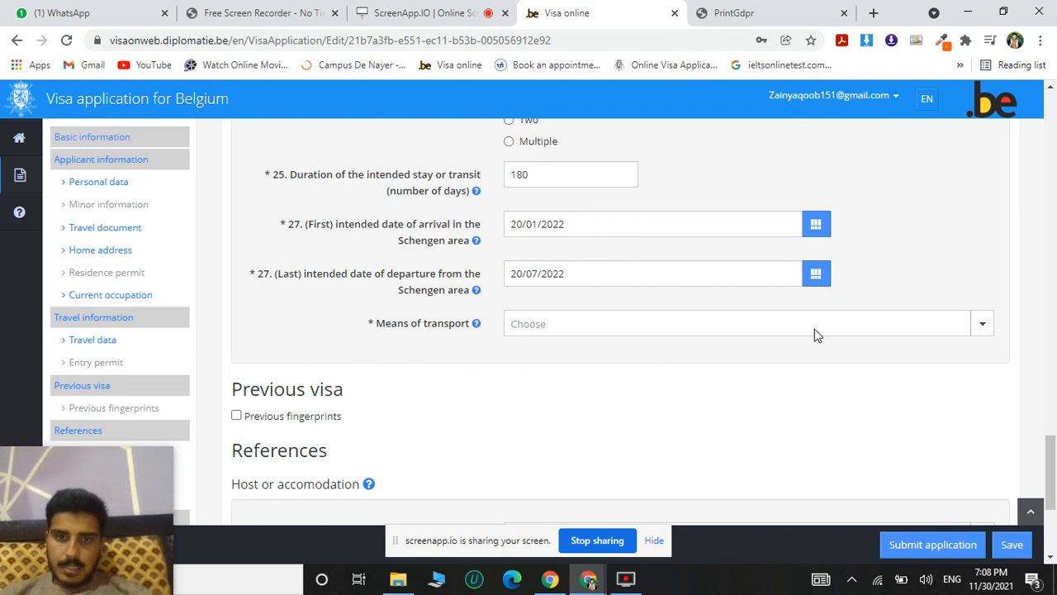
click(983, 334)
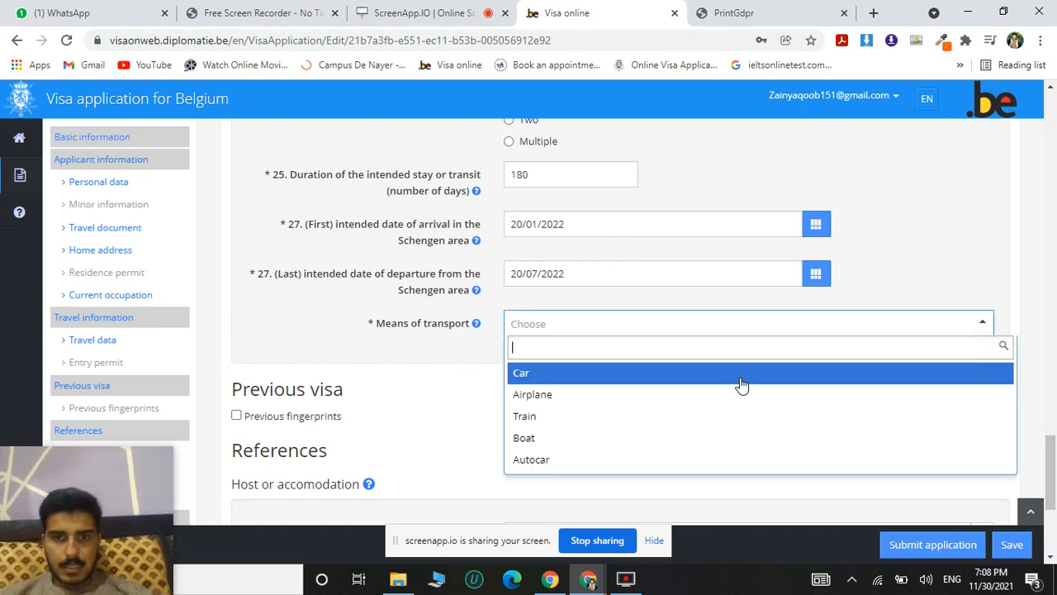
click(611, 402)
Declare previous fingerprints in the previous visa section and set their capture date to 01/04/2021.
scroll(430, 388, down, 2)
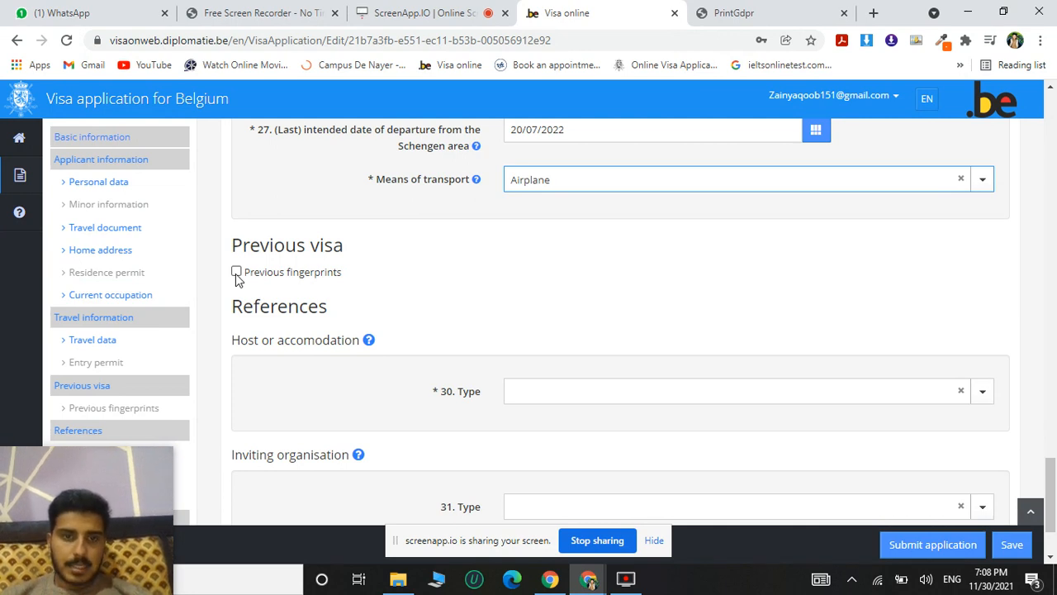
click(236, 274)
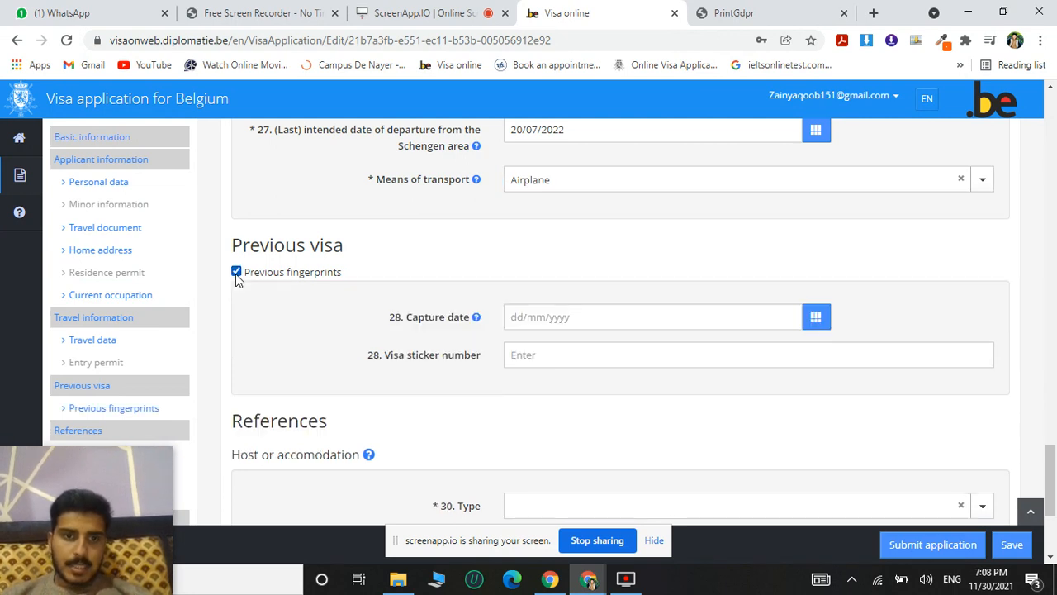
click(531, 318)
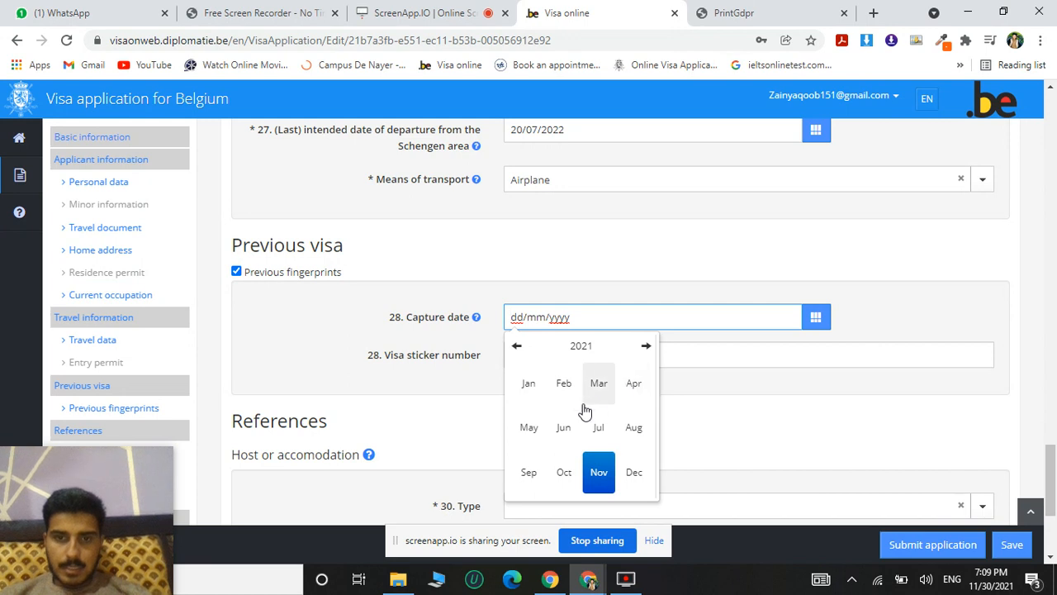
click(635, 388)
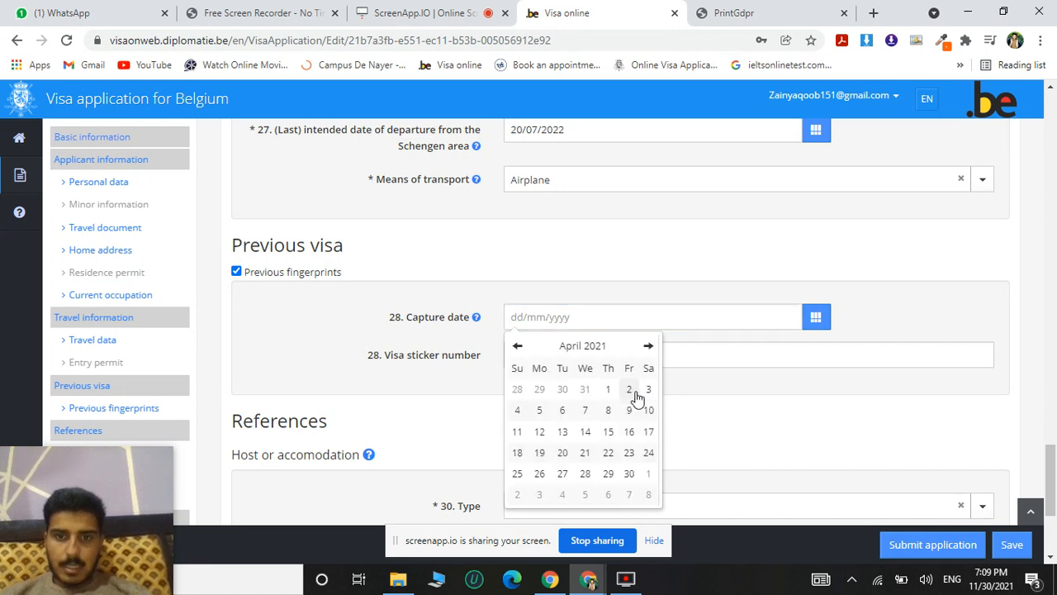
click(607, 390)
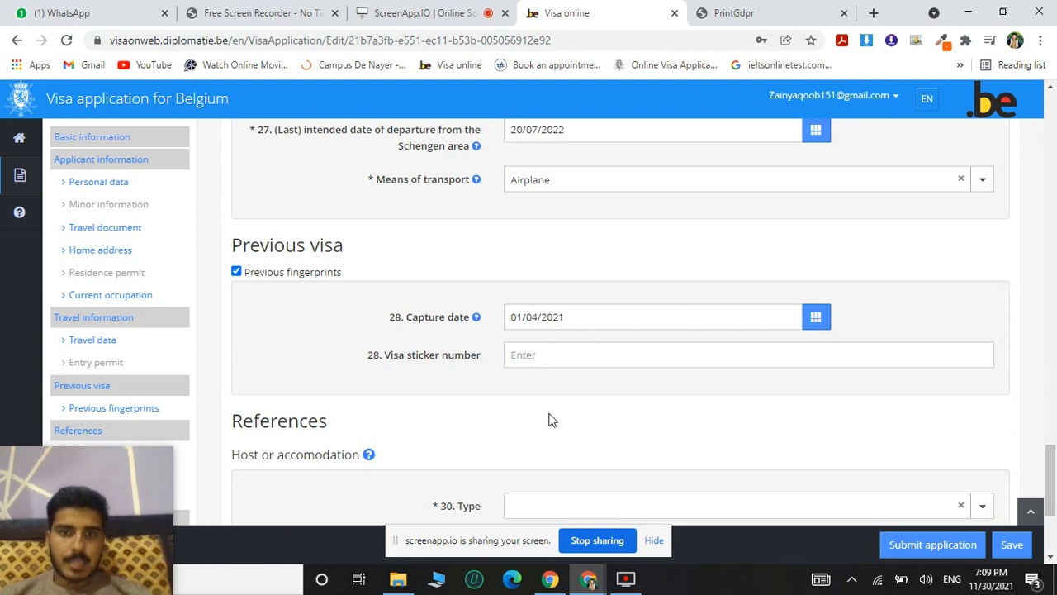
Set the host or accommodation type in the references to Hotel or temporary accomodation.
scroll(555, 422, down, 2)
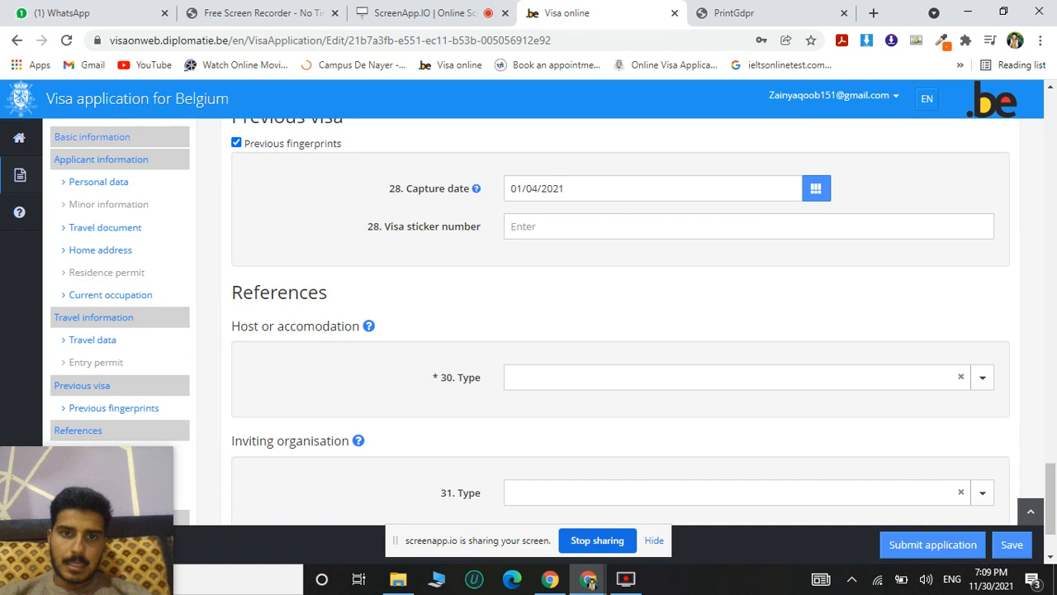
scroll(622, 322, down, 1)
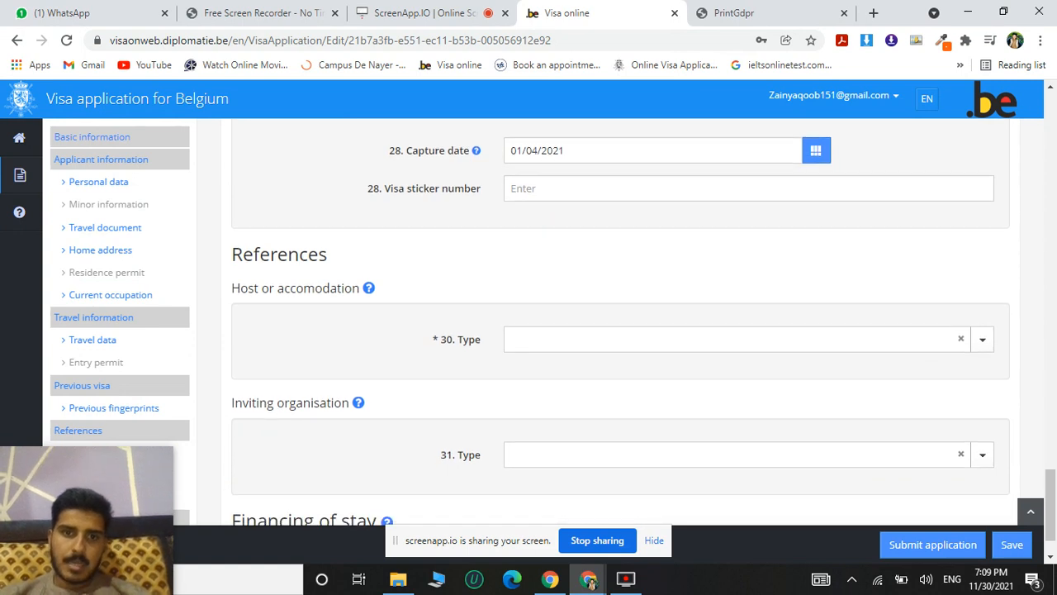
scroll(621, 335, down, 2)
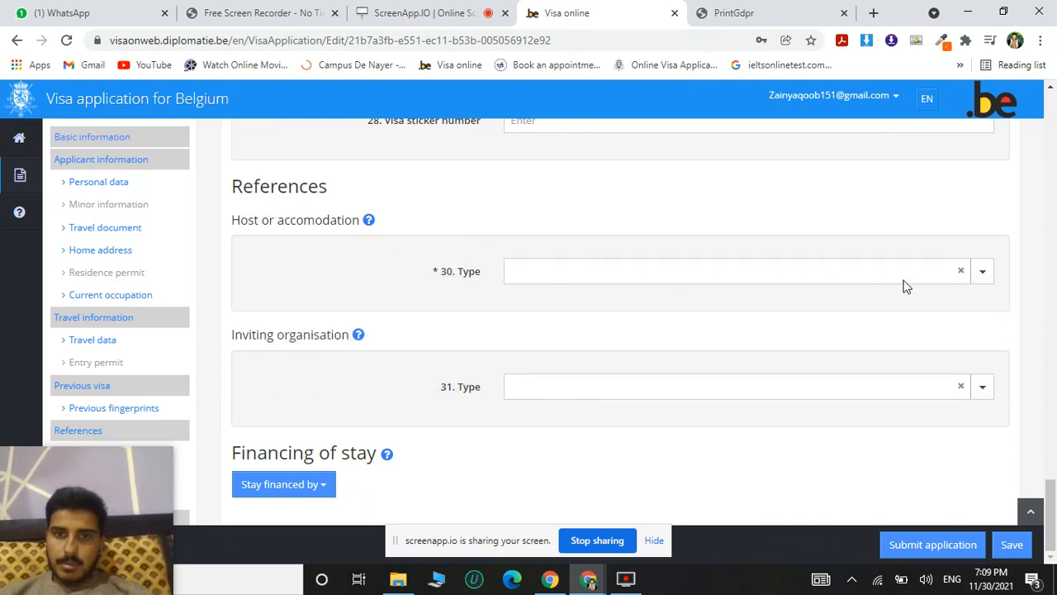
click(980, 277)
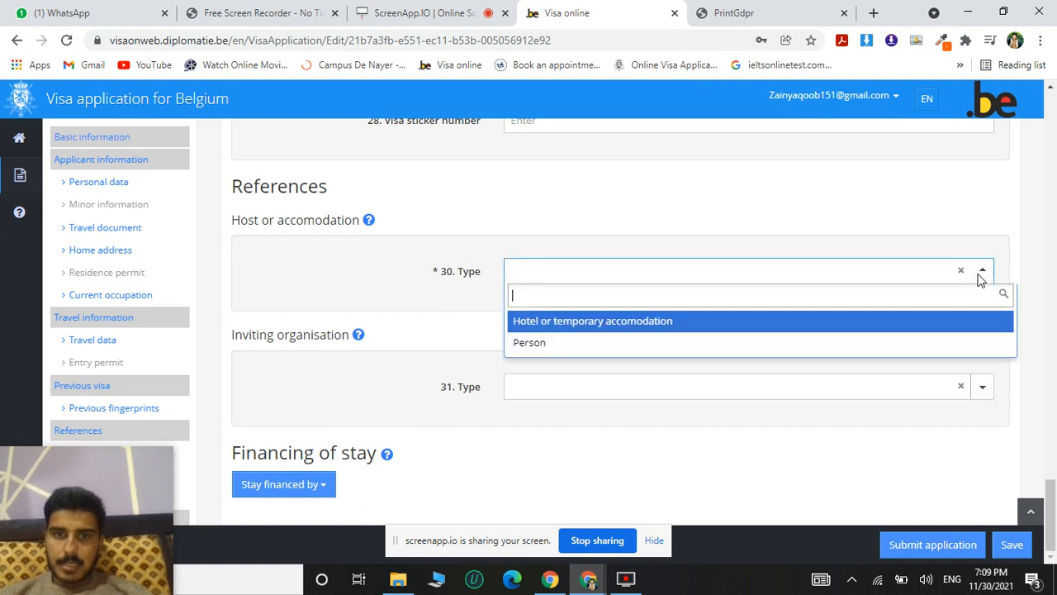
click(686, 325)
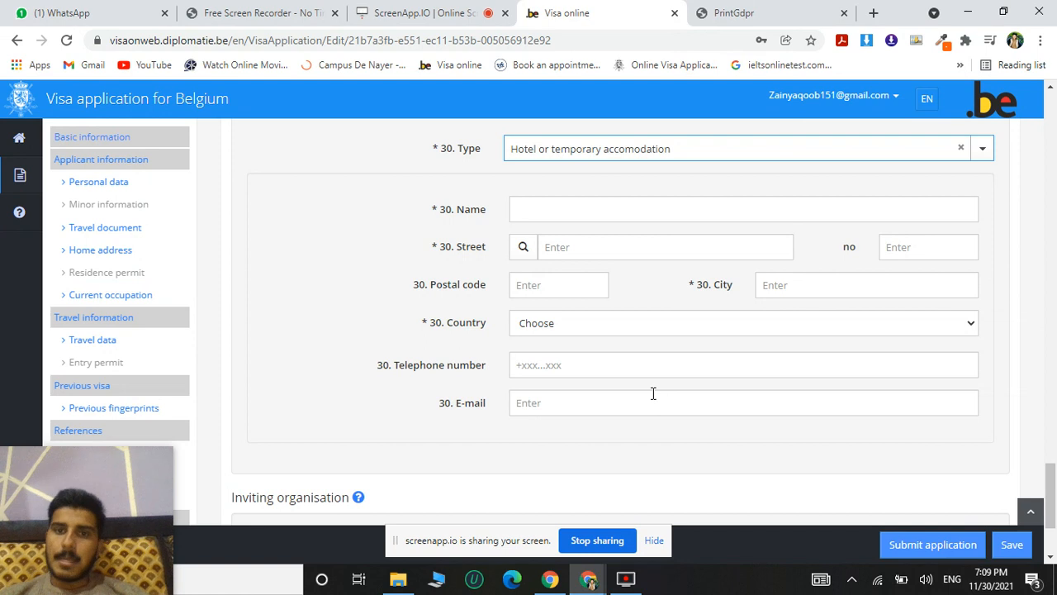
Fill in the accommodation's name and address from the saved entry for Thomas More University of Applied Sciences Campus De Nayer.
click(616, 206)
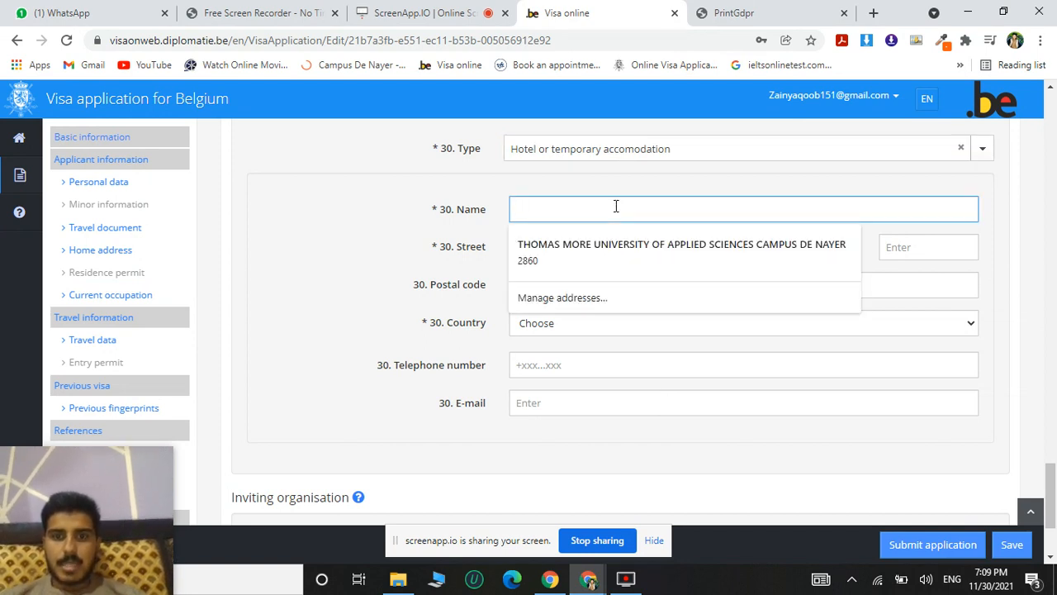
click(615, 250)
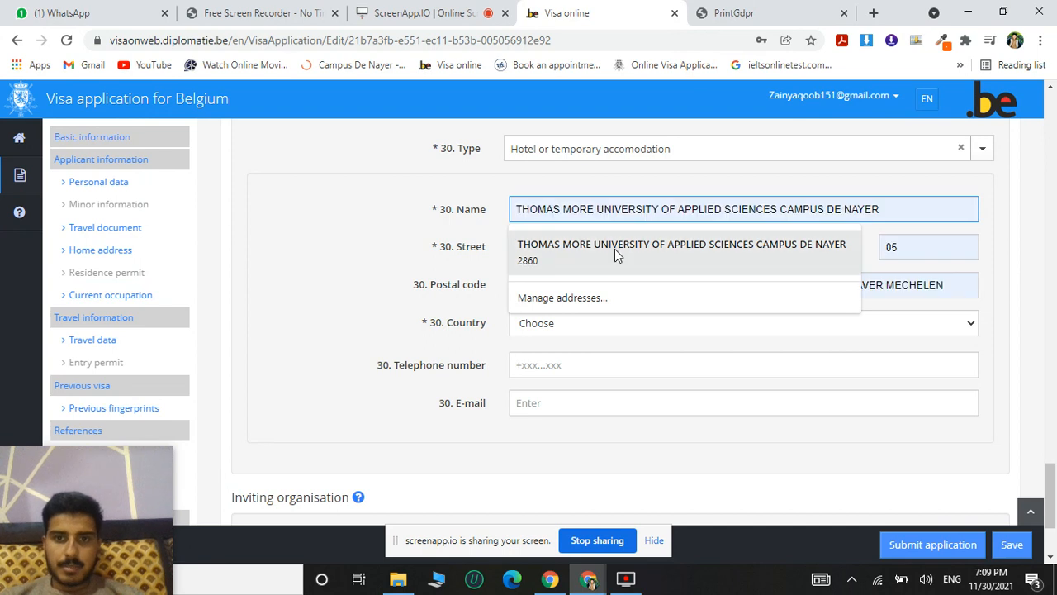
click(615, 248)
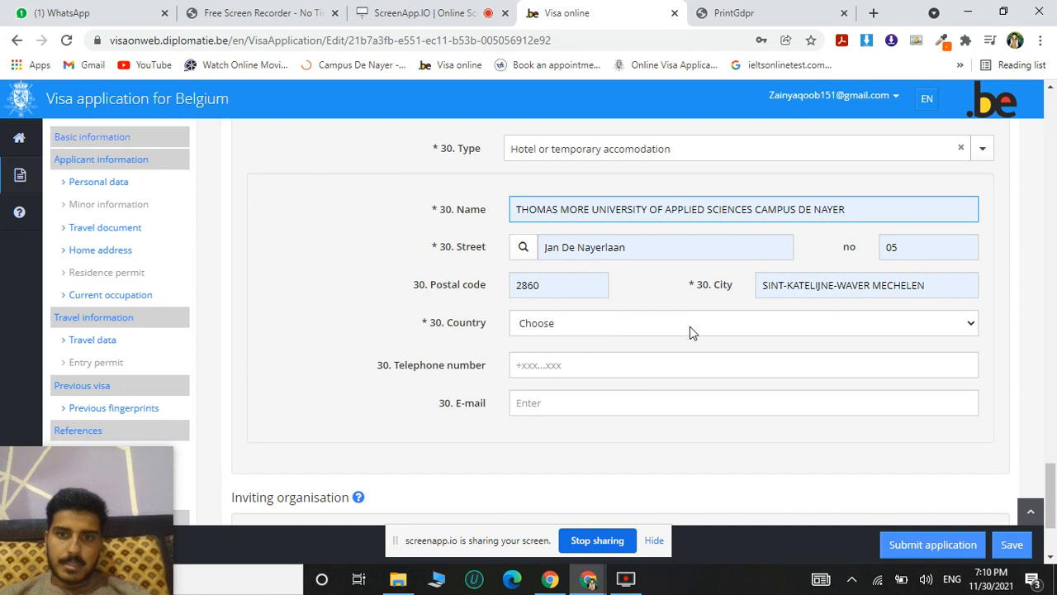
Review the accommodation's country choices and the saved suggestions for its telephone number and e-mail.
click(725, 330)
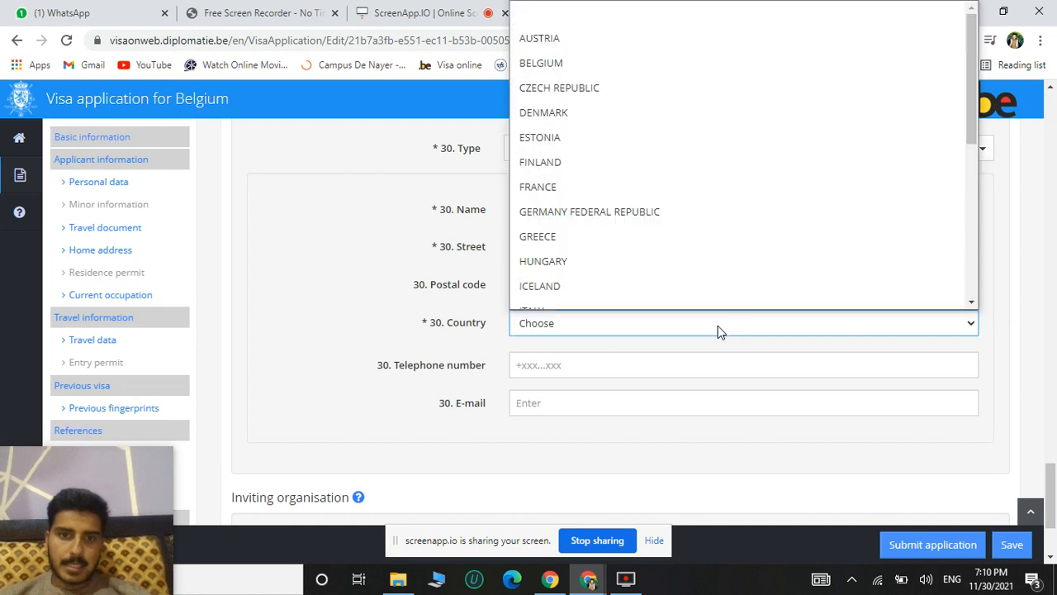
click(604, 363)
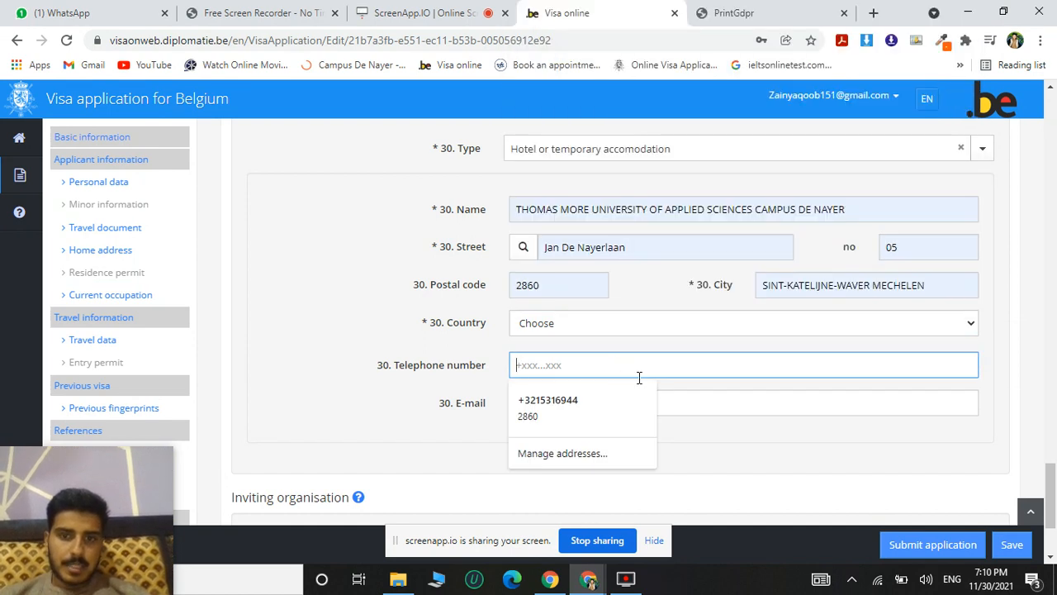
click(680, 409)
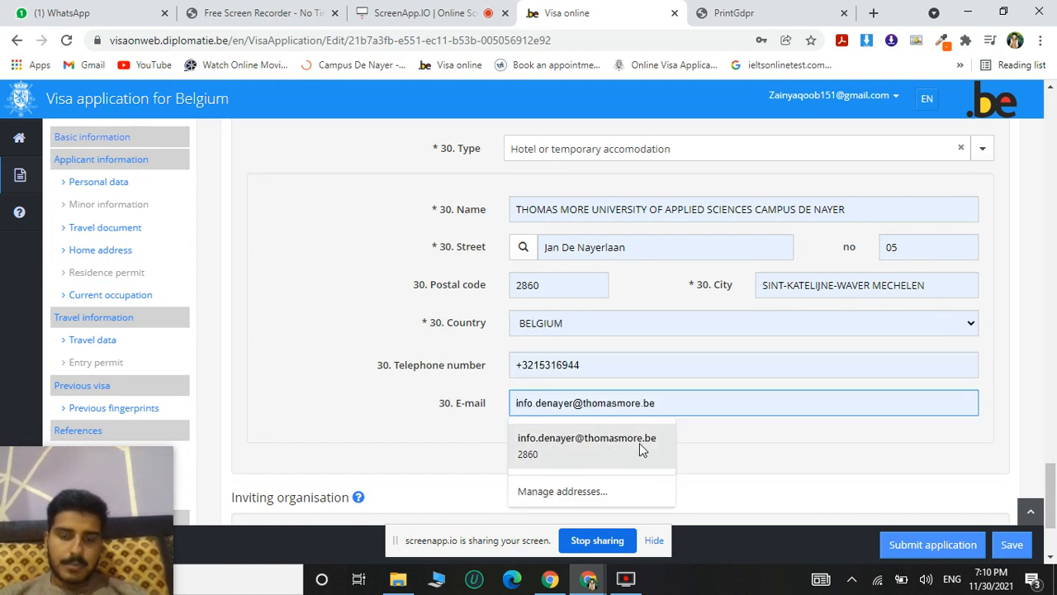
scroll(730, 451, down, 2)
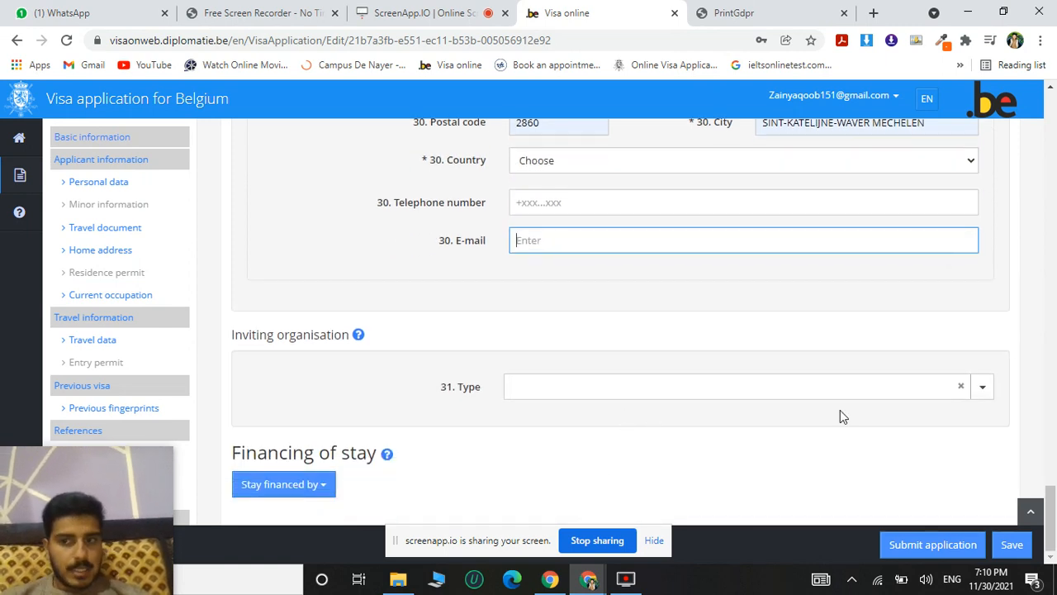
Set the inviting organisation's type to School.
click(982, 390)
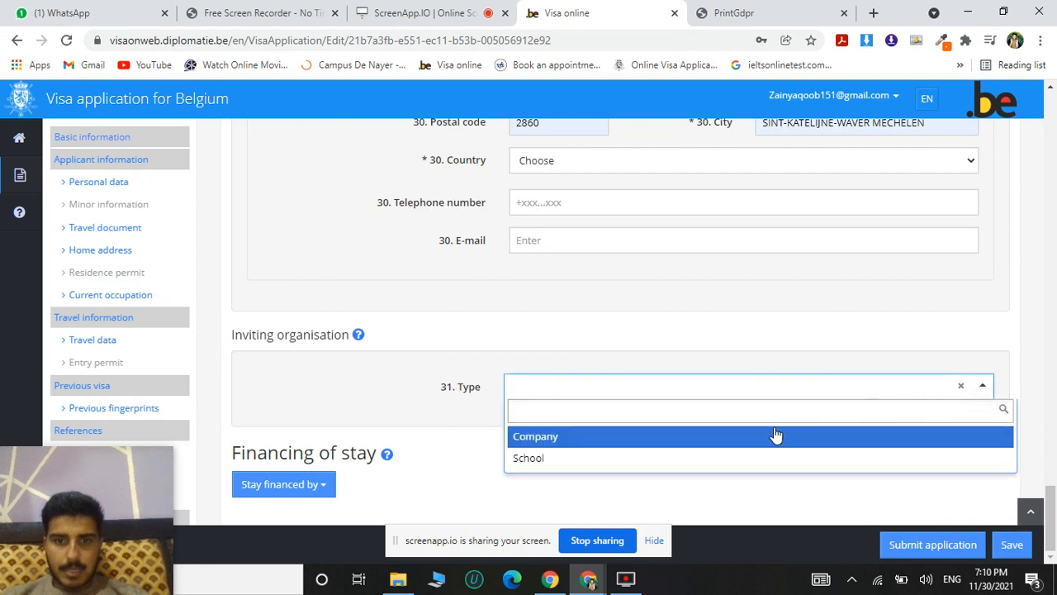
click(604, 459)
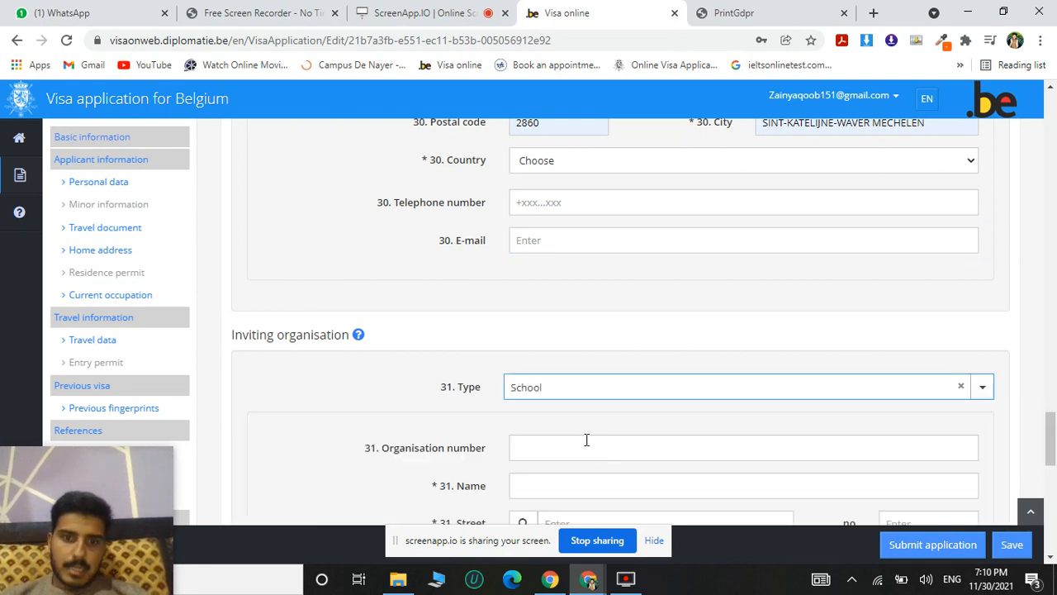
scroll(590, 443, down, 2)
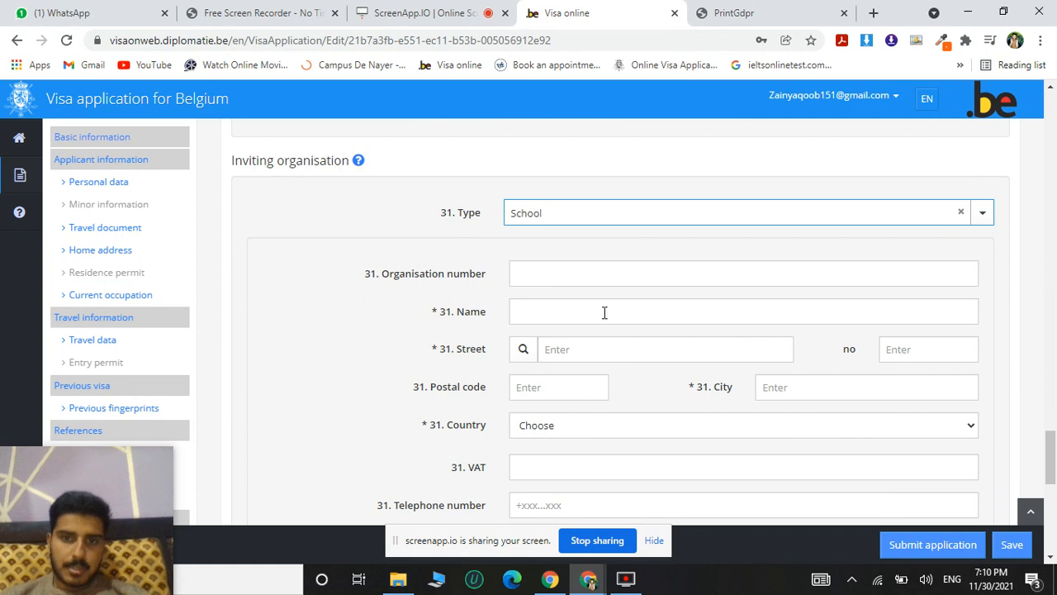
Fill in the inviting school's name and address from the saved entry for Thomas More University of Applied Sciences Campus De Nayer.
scroll(581, 308, down, 1)
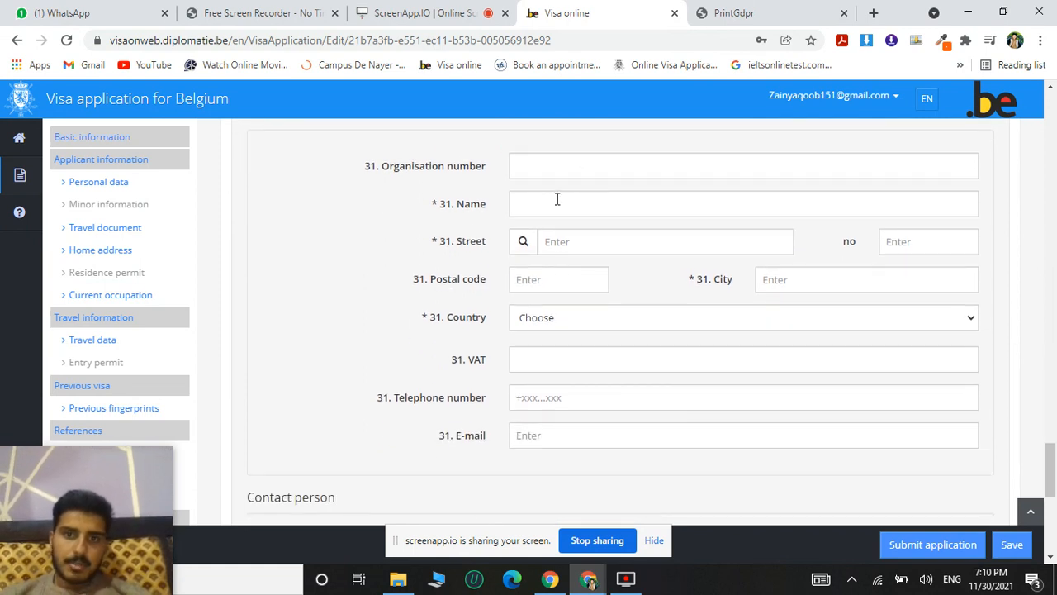
click(557, 199)
click(580, 241)
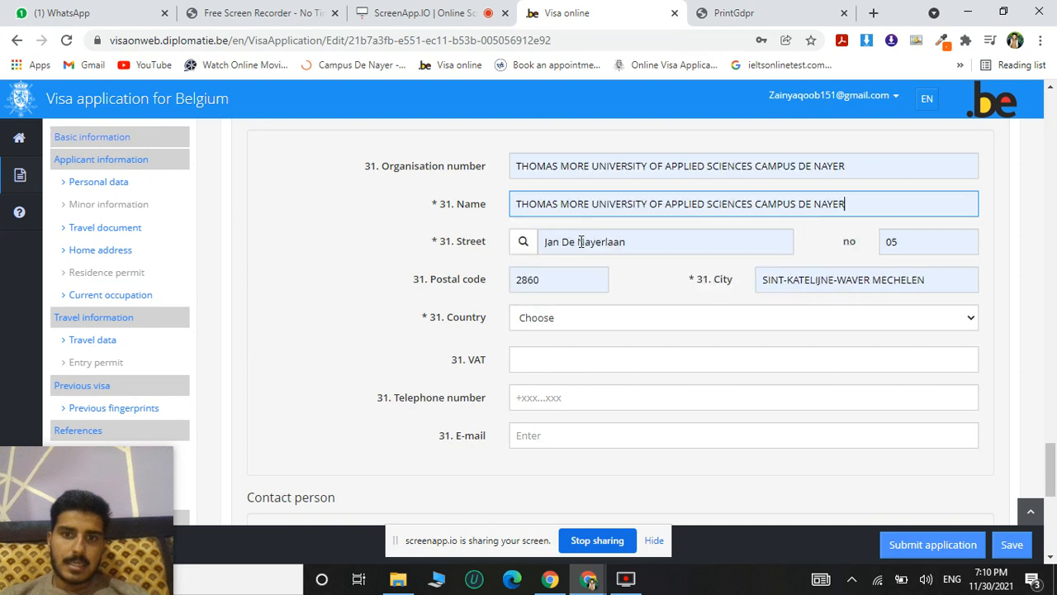
Complete the inviting school's country as BELGIUM, plus its VAT, telephone number and e-mail, from the saved suggestion.
scroll(638, 317, down, 1)
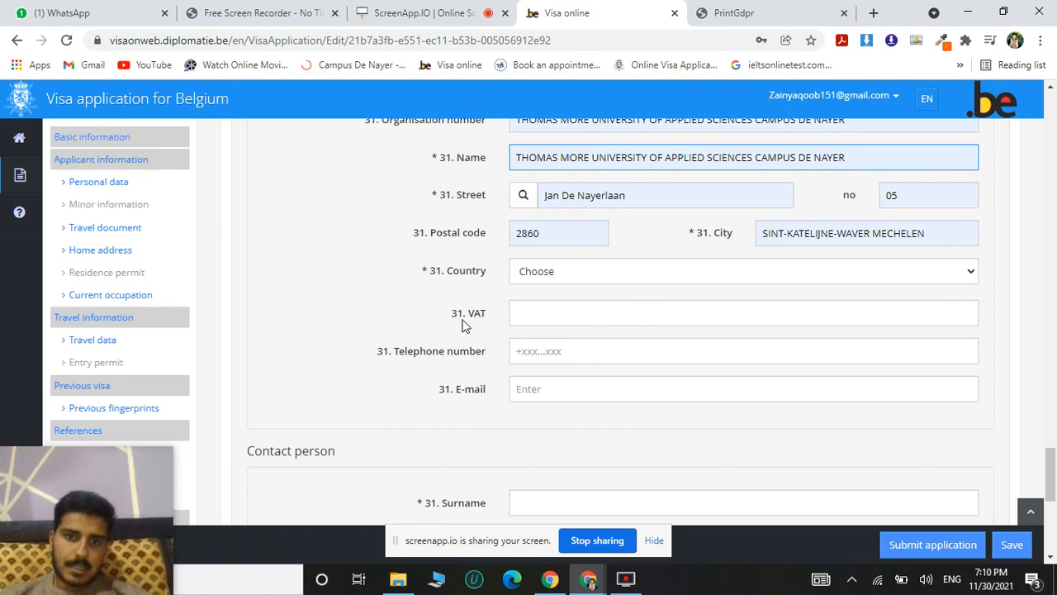
click(557, 355)
click(559, 385)
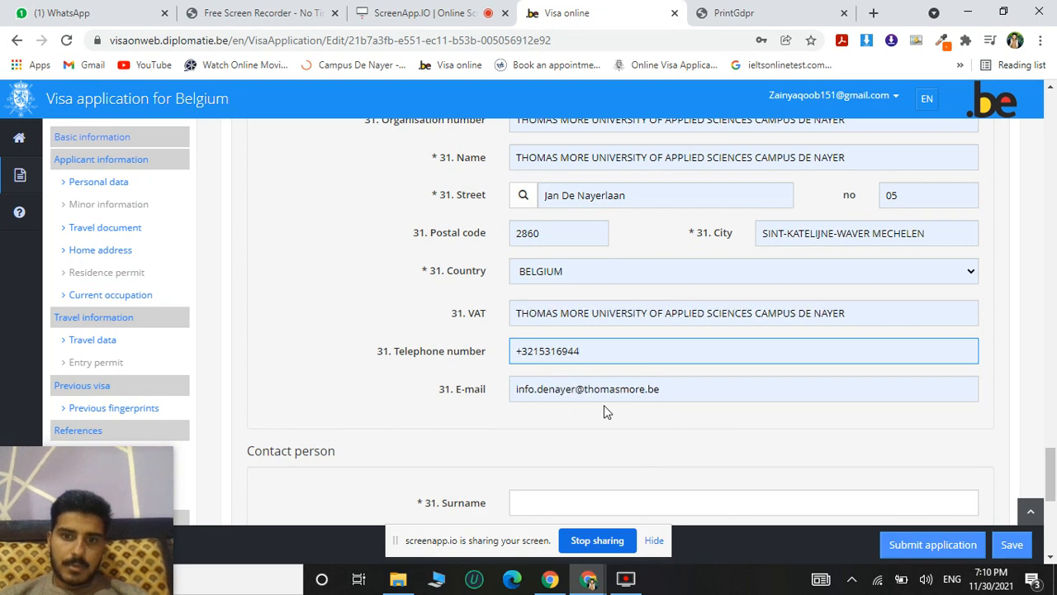
Go through the contact person's empty name fields and mark the address as the same as the organisation's.
scroll(639, 405, down, 3)
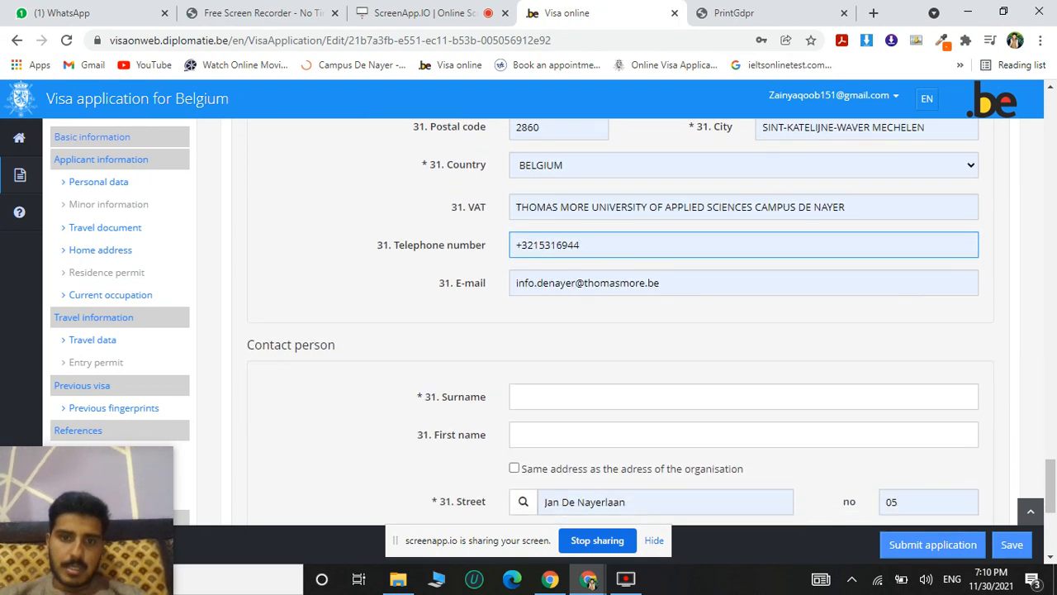
scroll(628, 330, down, 1)
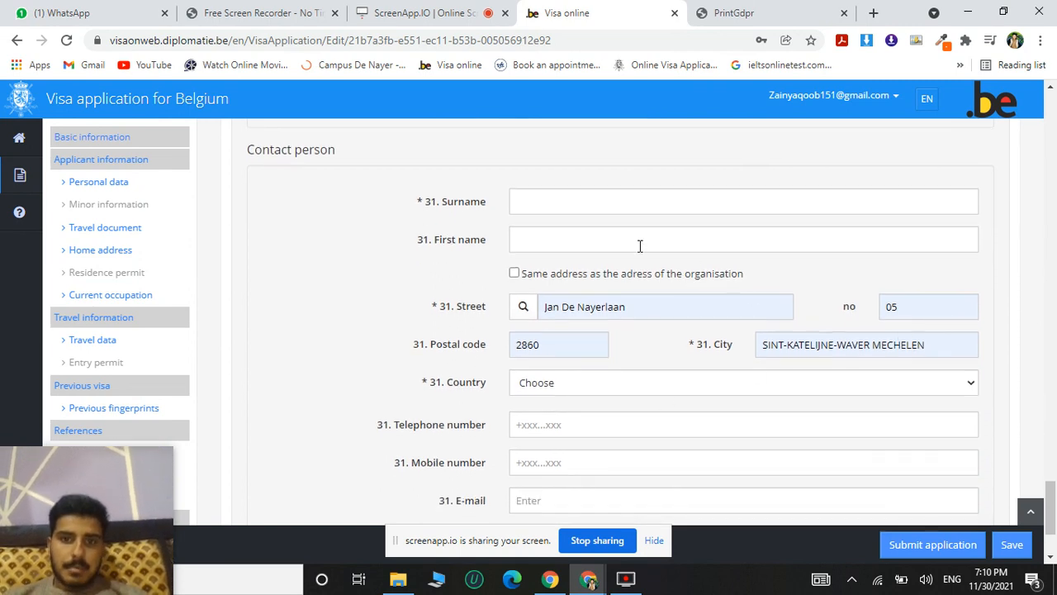
click(525, 208)
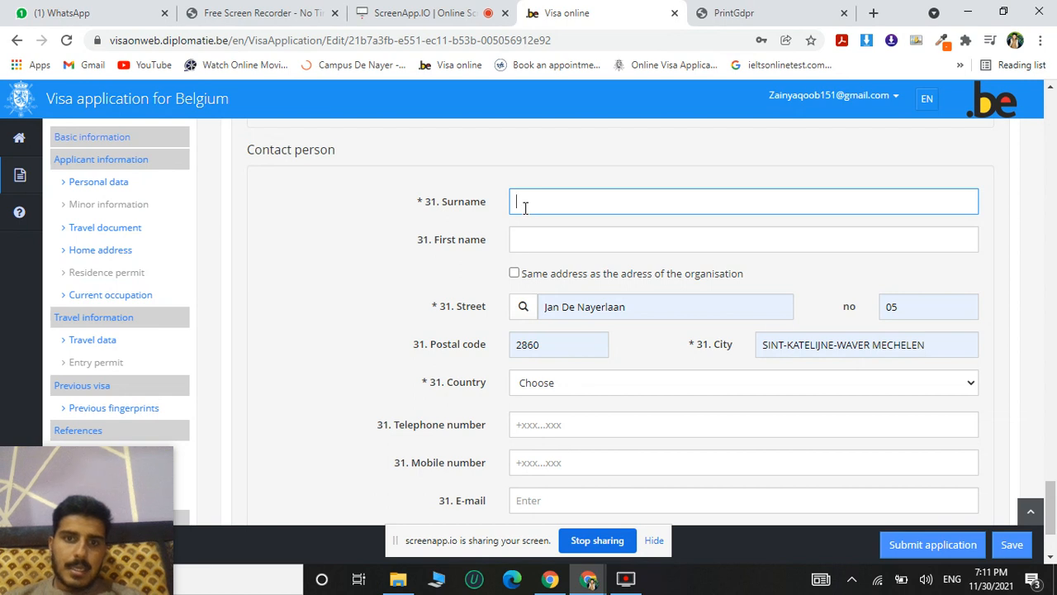
click(526, 237)
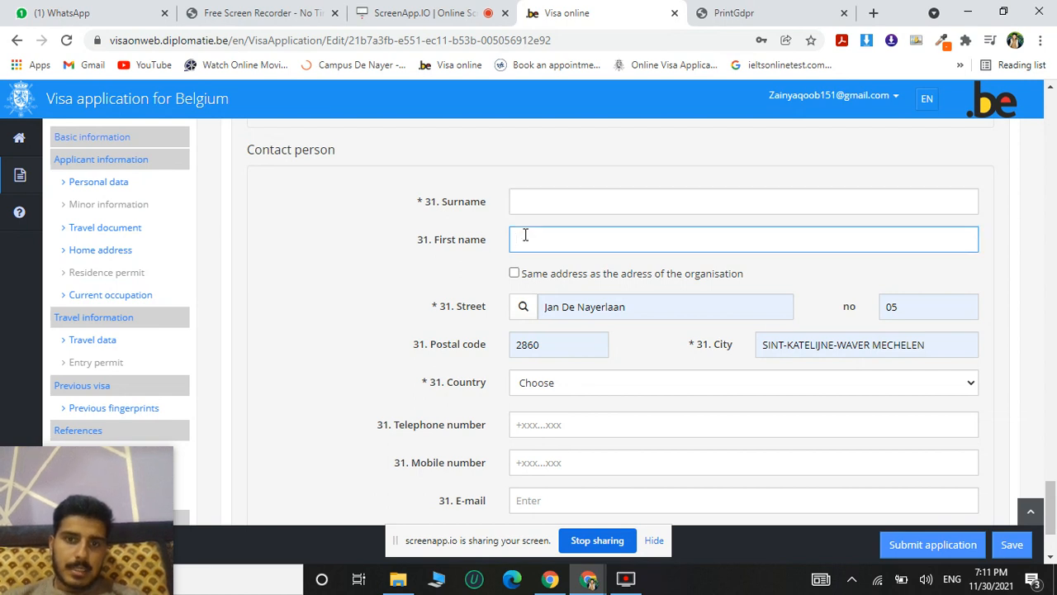
click(564, 204)
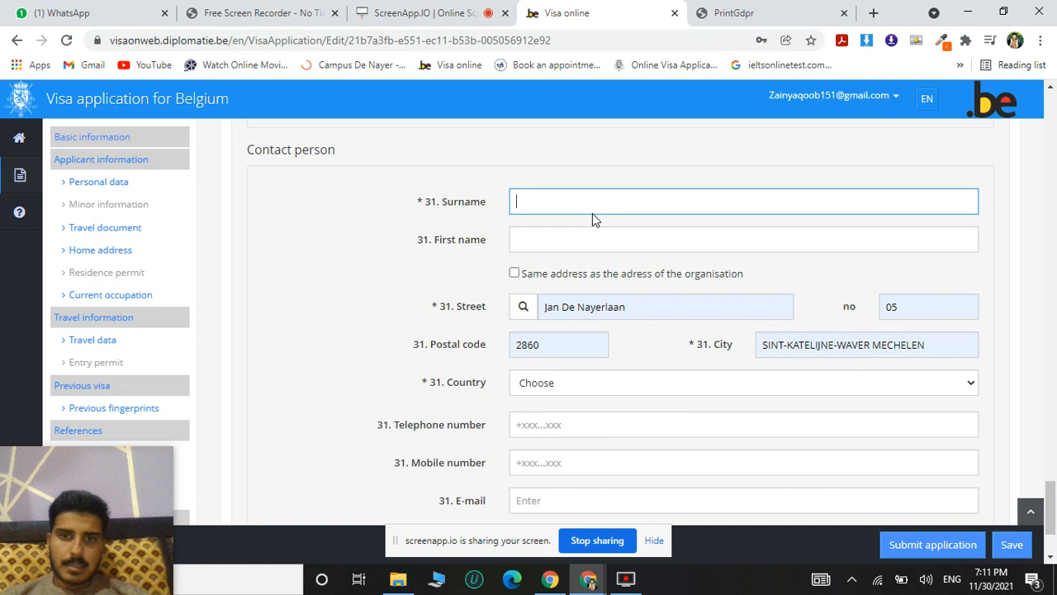
click(514, 275)
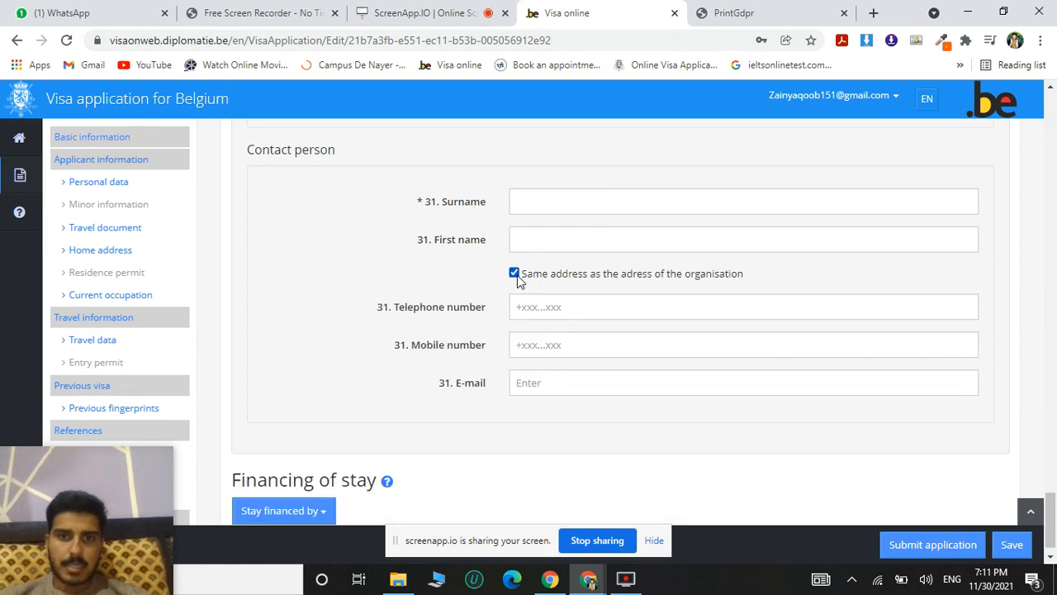
Fill in the contact person's telephone number from the saved suggestion and leave the e-mail empty.
click(568, 309)
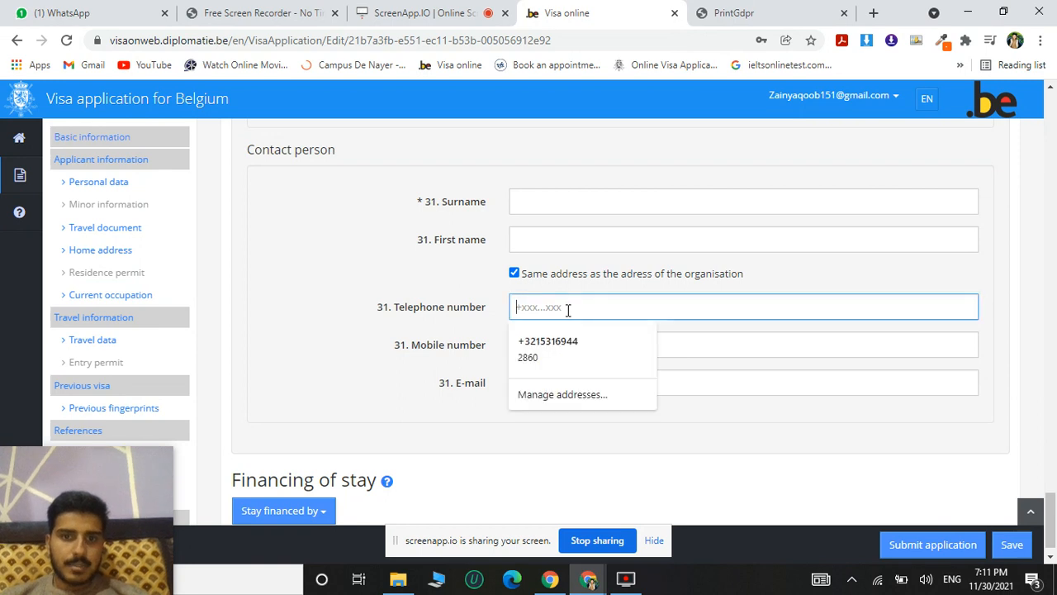
click(564, 350)
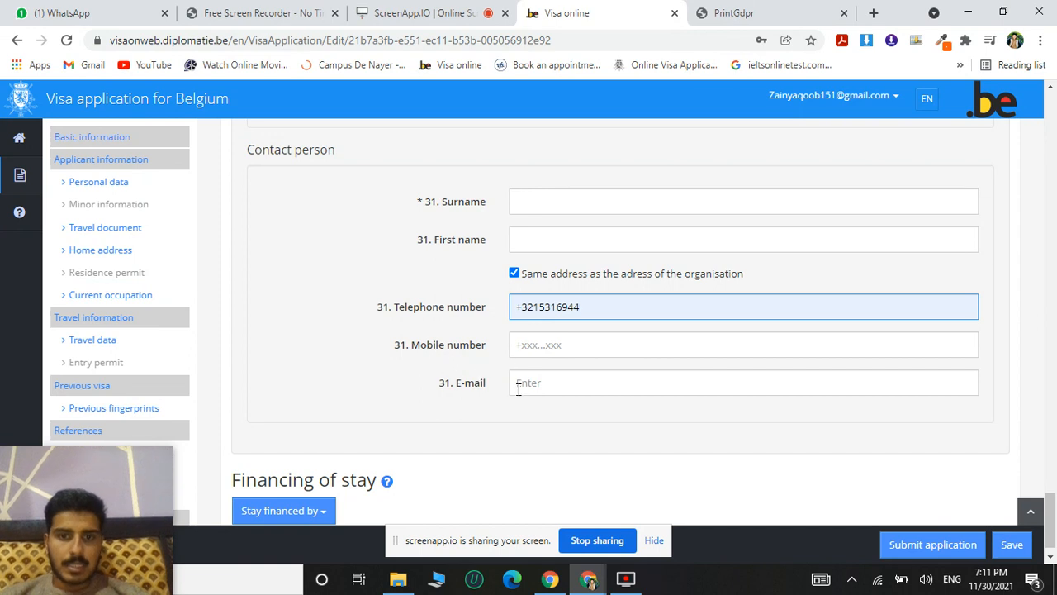
click(533, 388)
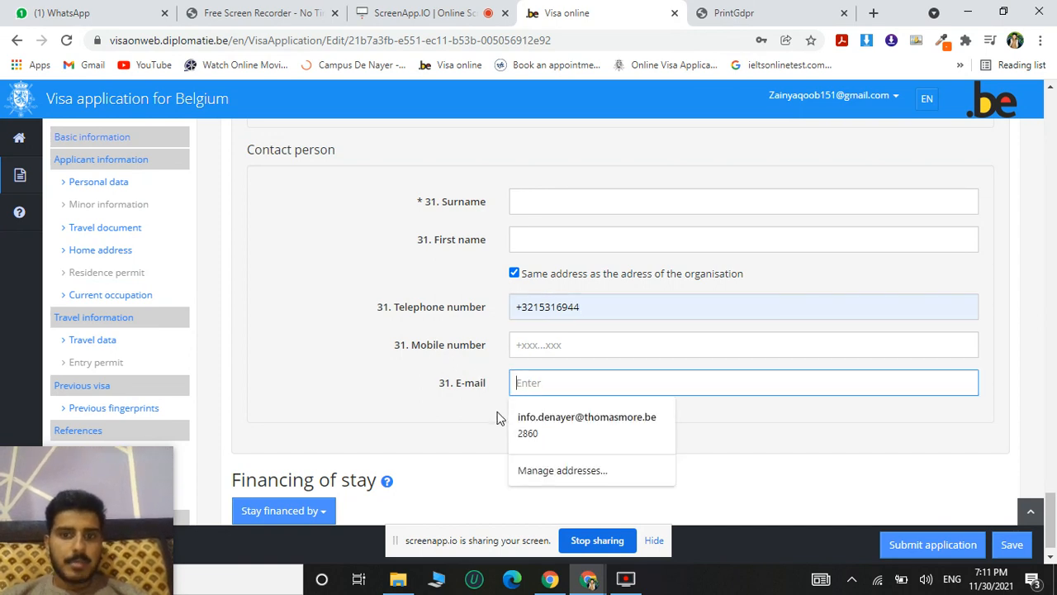
click(469, 413)
Set the stay as financed by the Visa applicant.
scroll(468, 417, down, 1)
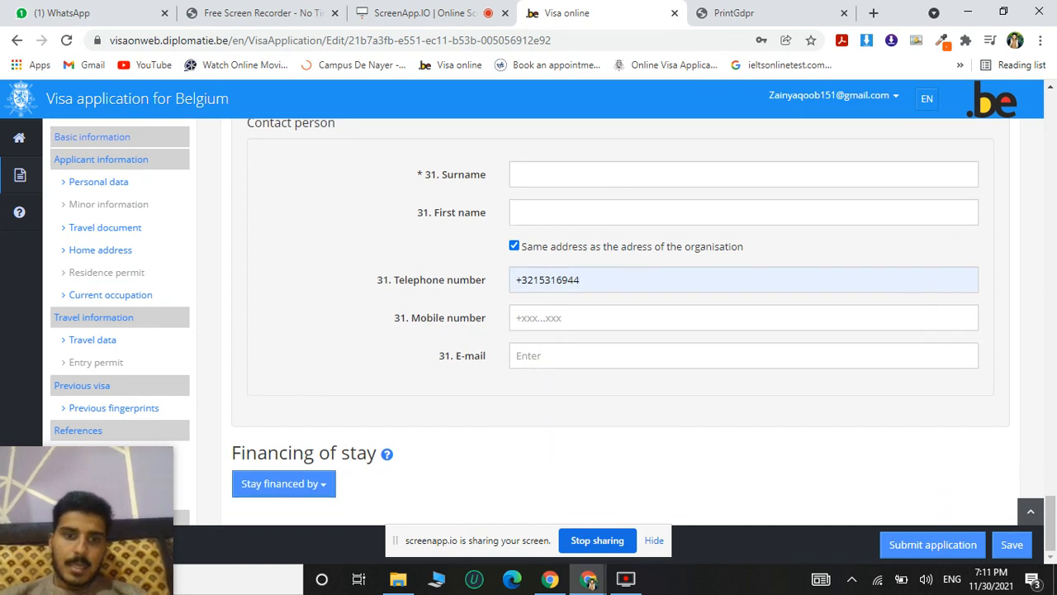
click(323, 492)
scroll(325, 495, down, 1)
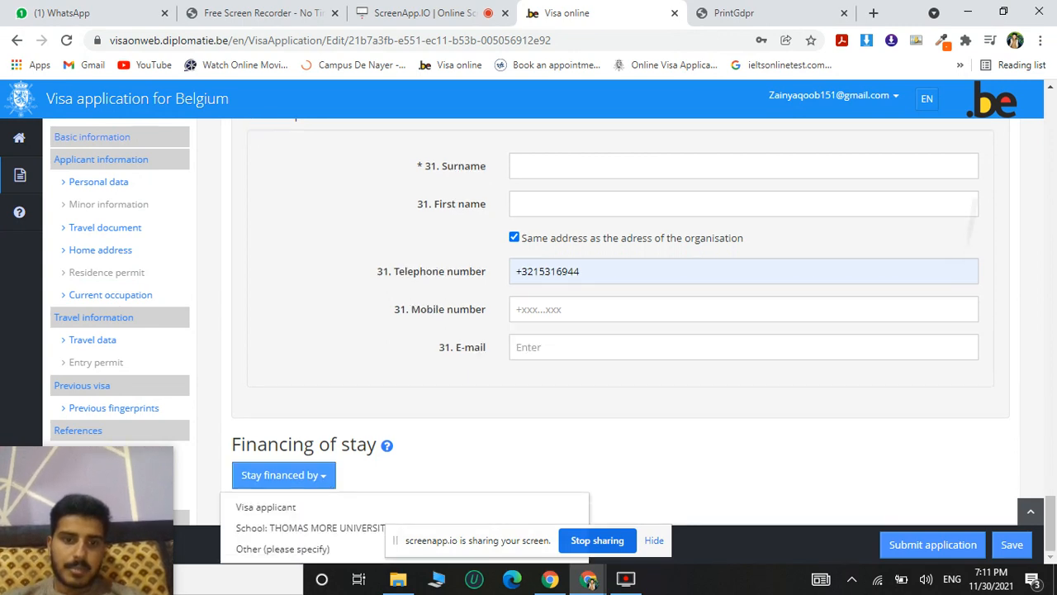
click(299, 516)
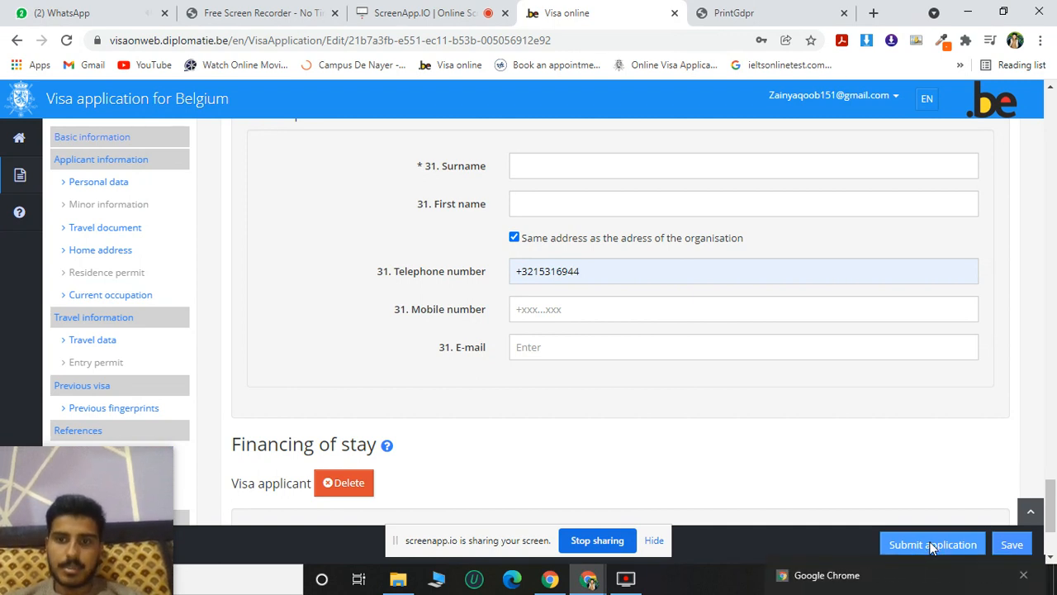
click(627, 578)
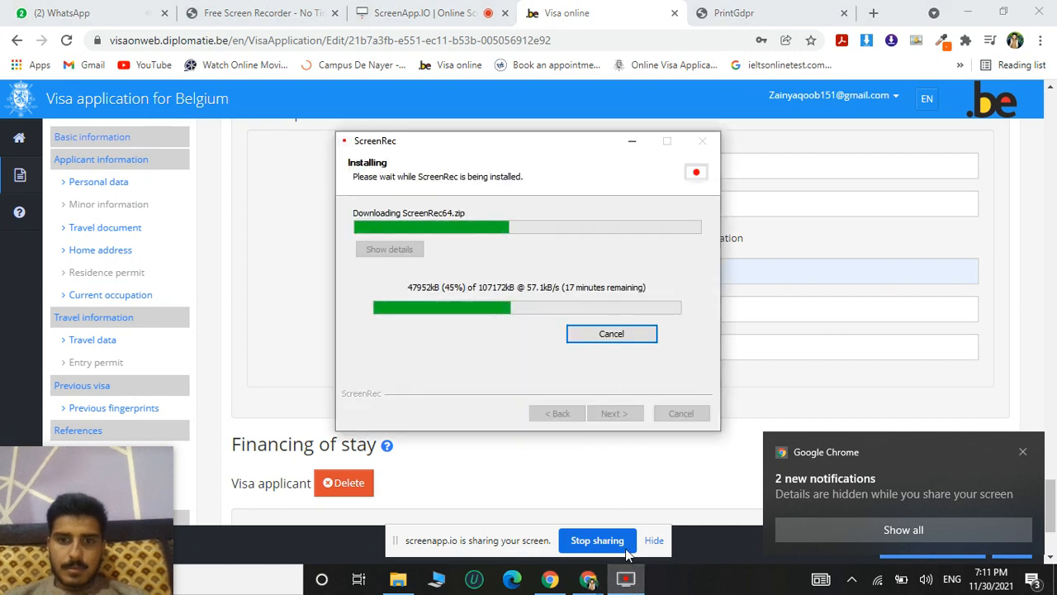